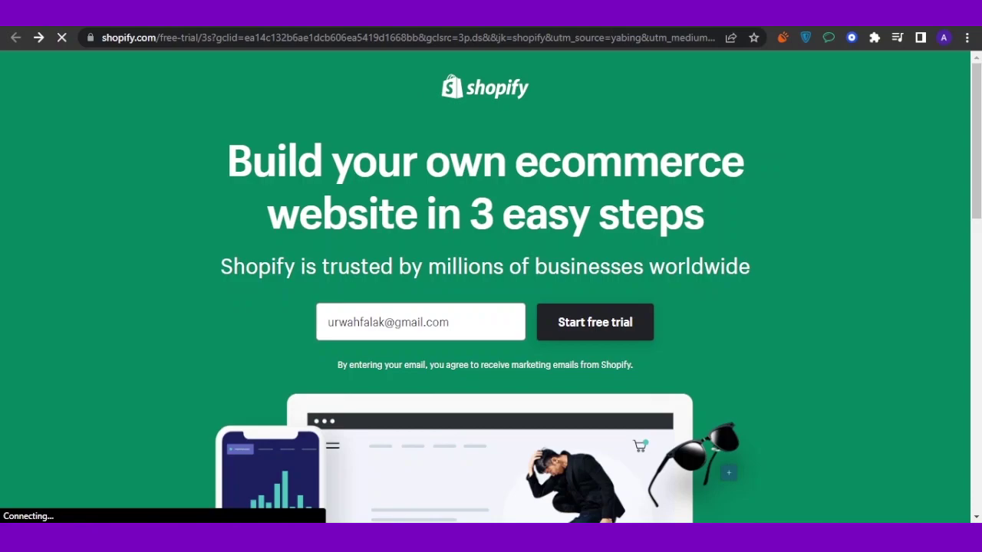
Look over the Shopify landing page and start the free trial with the e-mail address already filled in
scroll(542, 256, "down", 8)
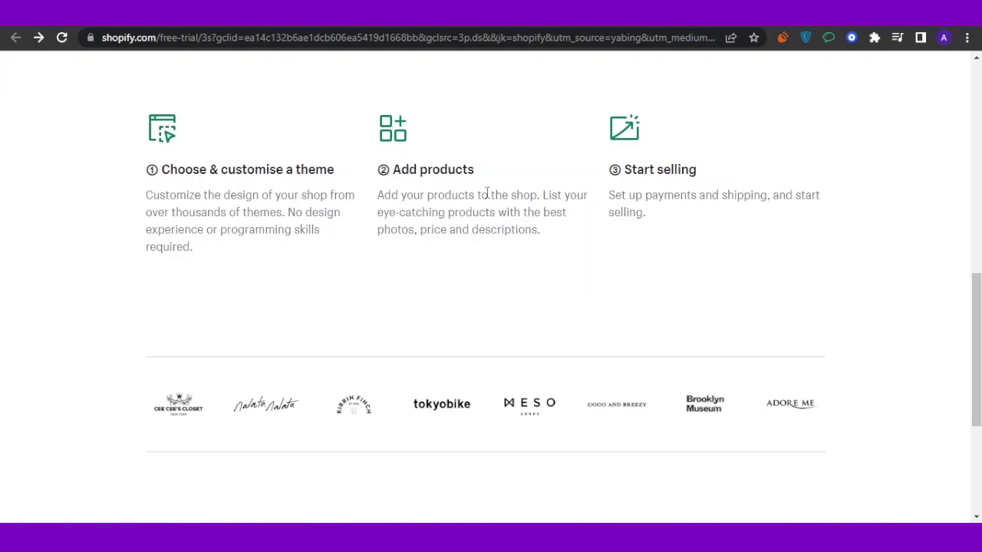
scroll(486, 193, "up", 5)
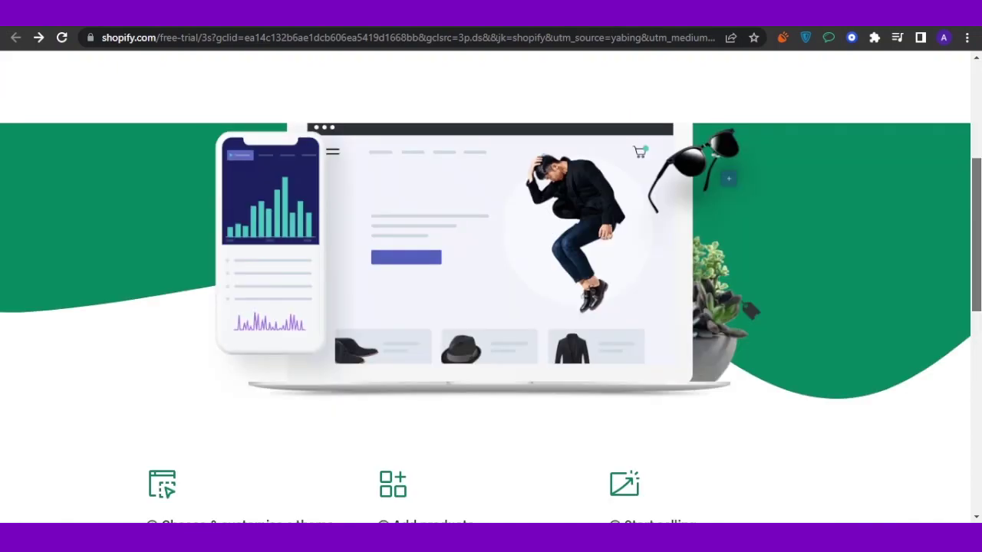
scroll(491, 287, "up", 4)
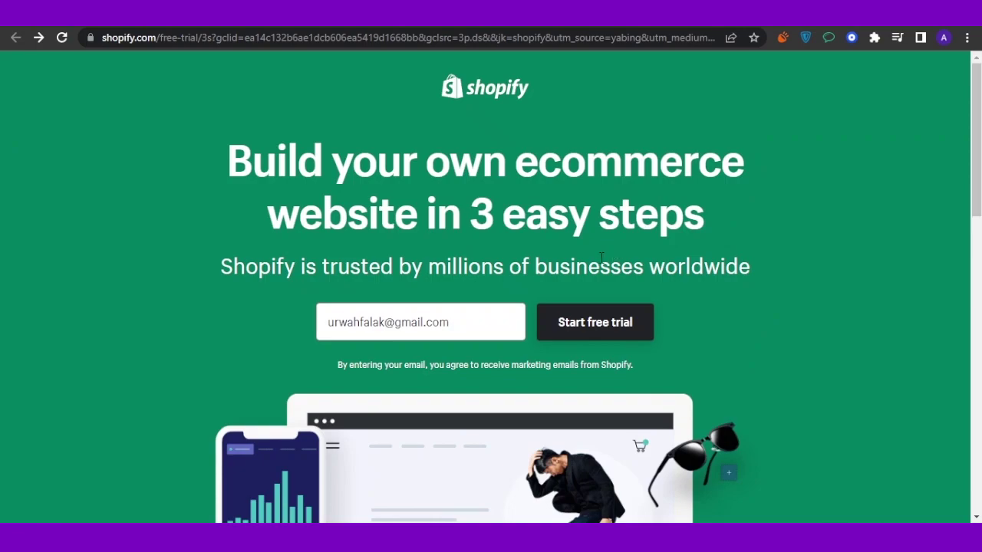
left_click(595, 331)
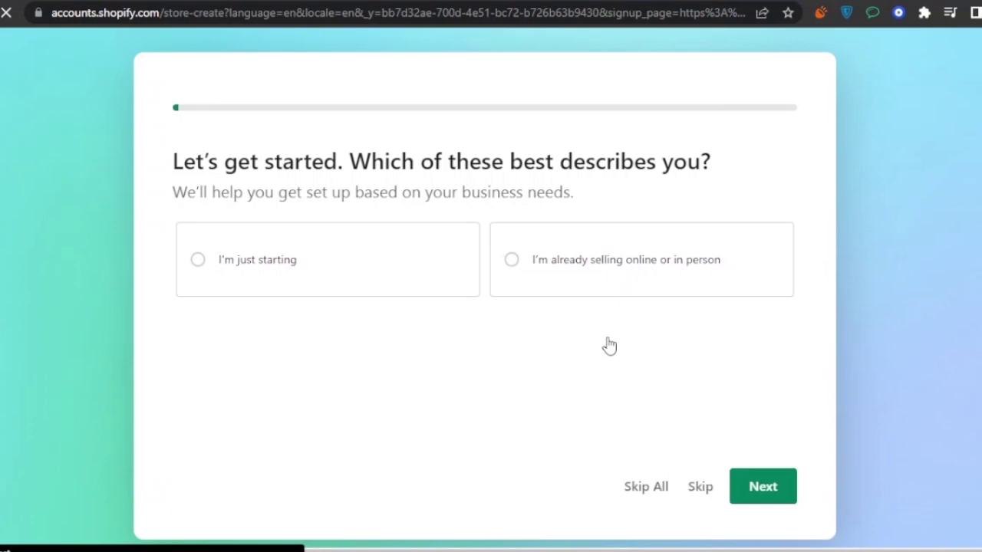
Answer the store setup questions with "I'm just starting", "An online store" as the place to sell, and Pakistan as the business location
left_click(215, 268)
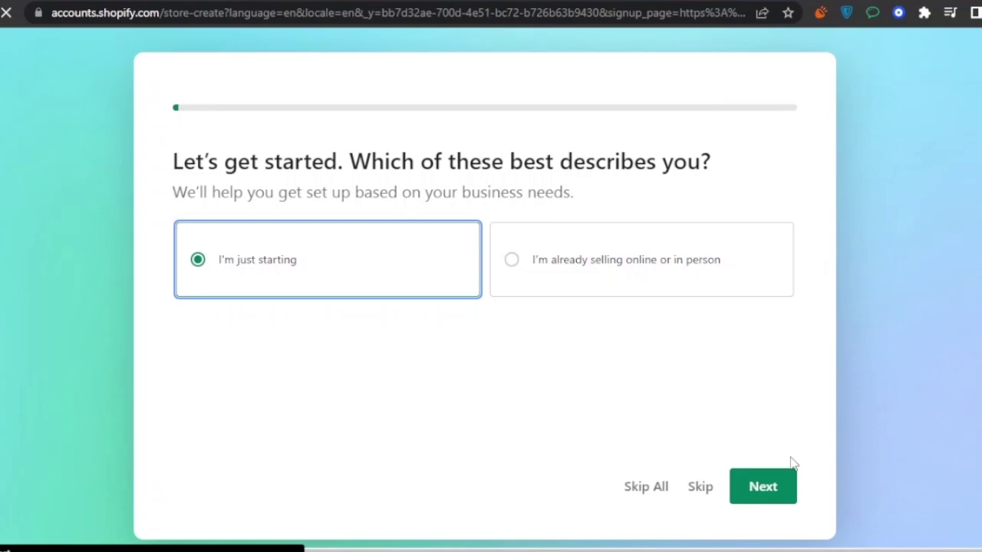
left_click(789, 477)
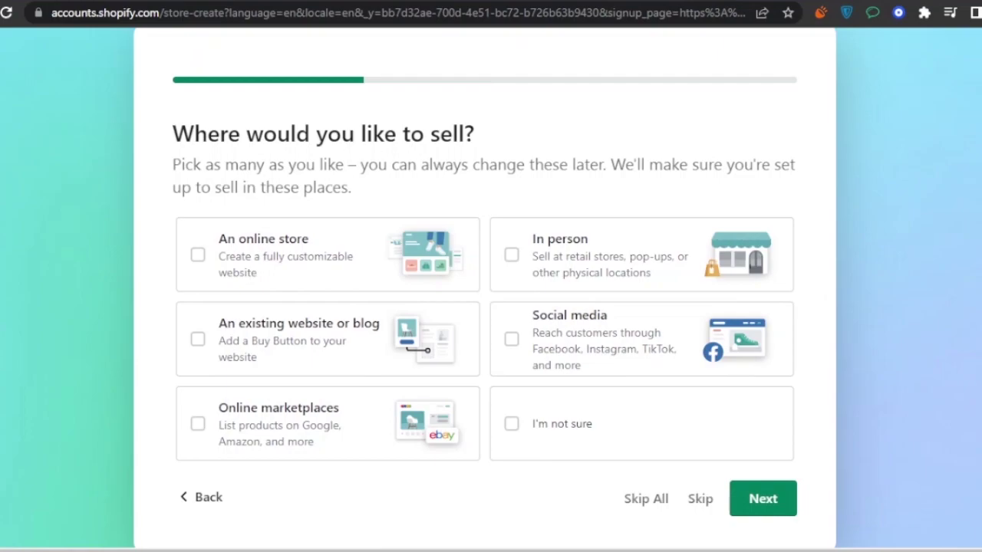
scroll(487, 300, "down", 1)
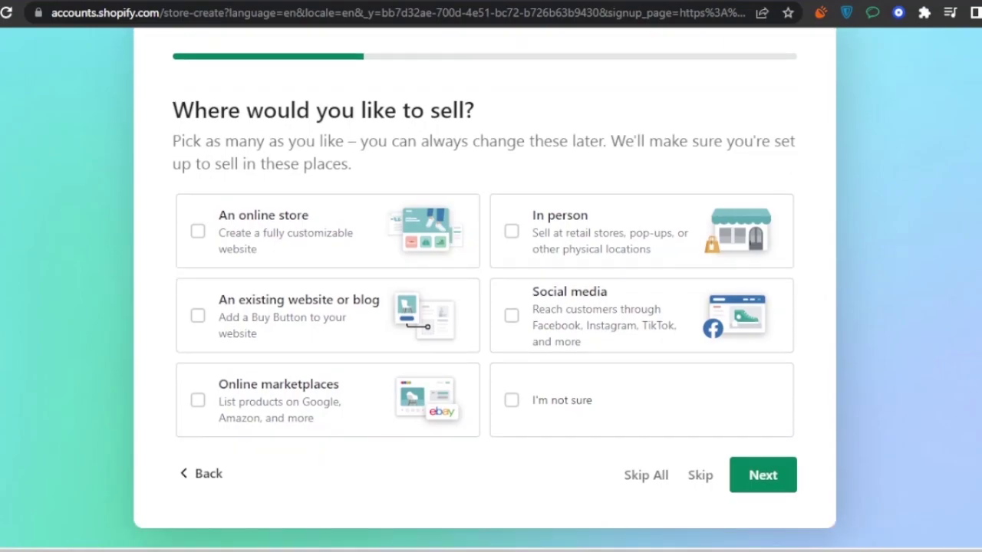
left_click(198, 231)
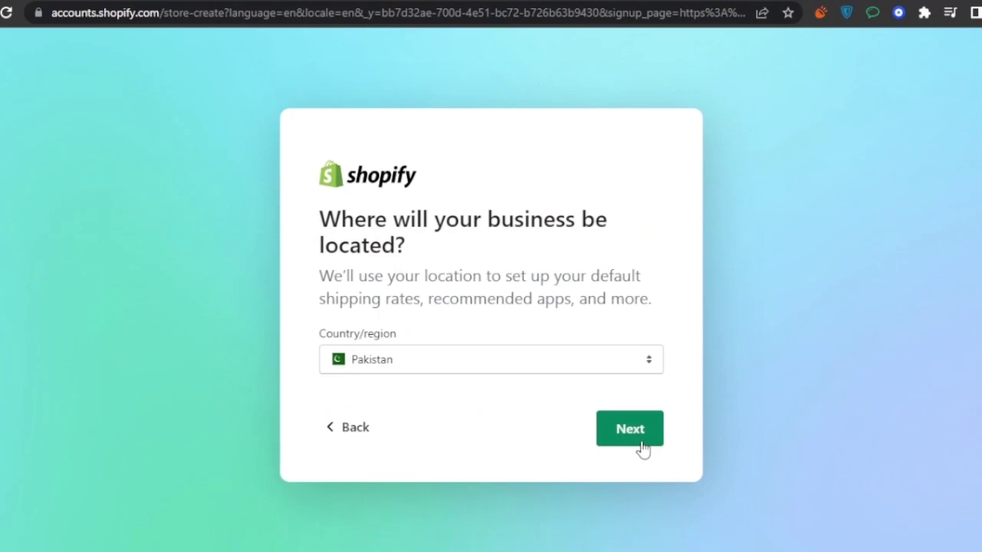
left_click(638, 450)
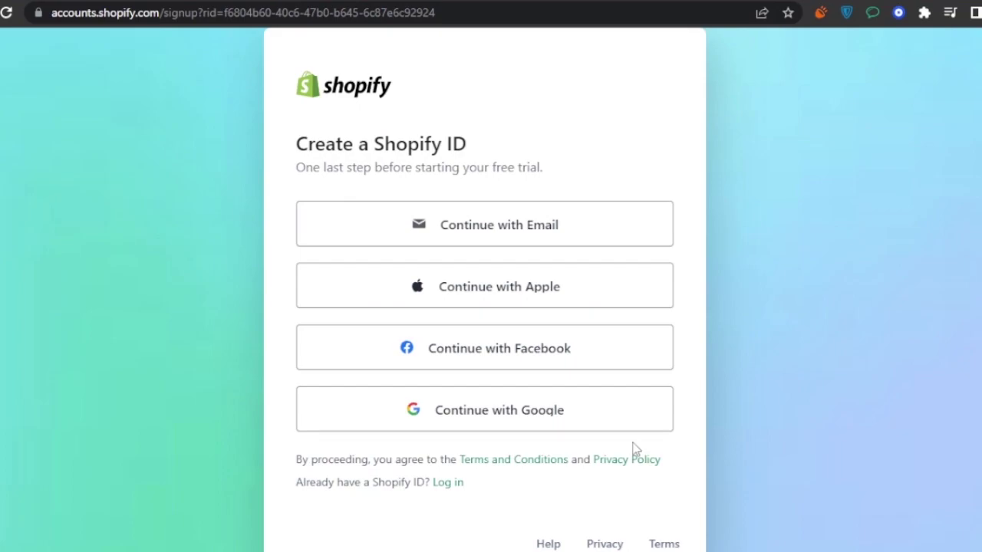
Create a Shopify ID with the e-mail option, entering the account password, and dismiss the browser's offer to save it
scroll(529, 401, "down", 1)
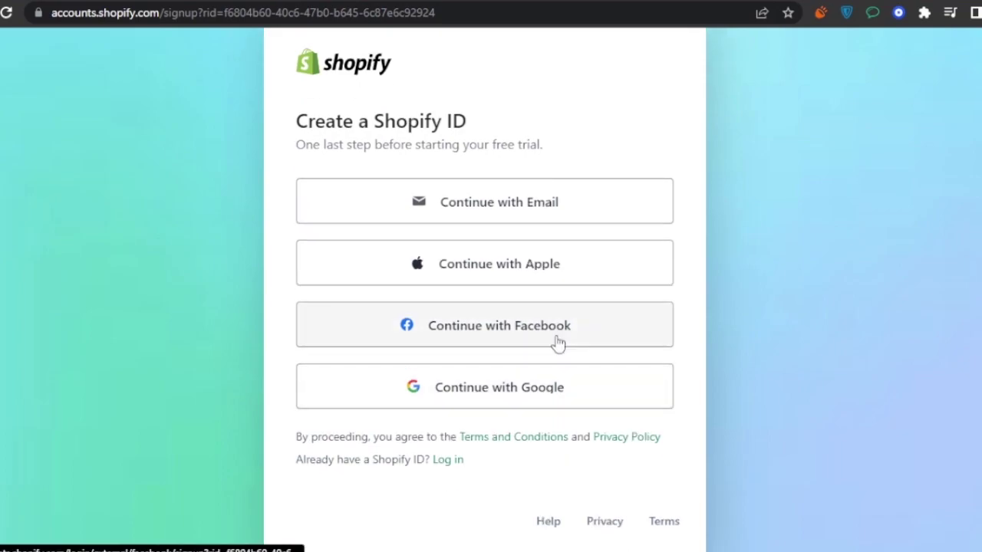
left_click(557, 229)
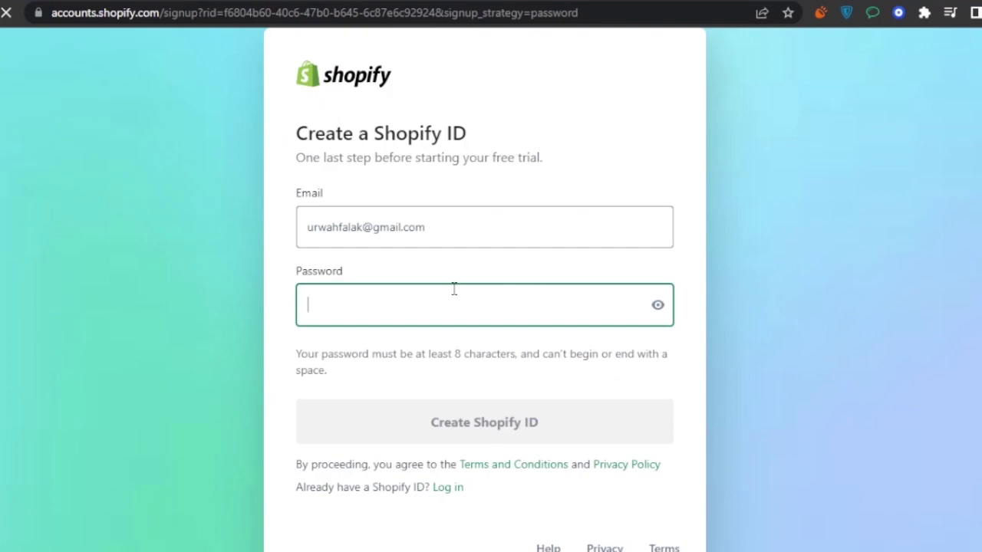
key("ctrl+v")
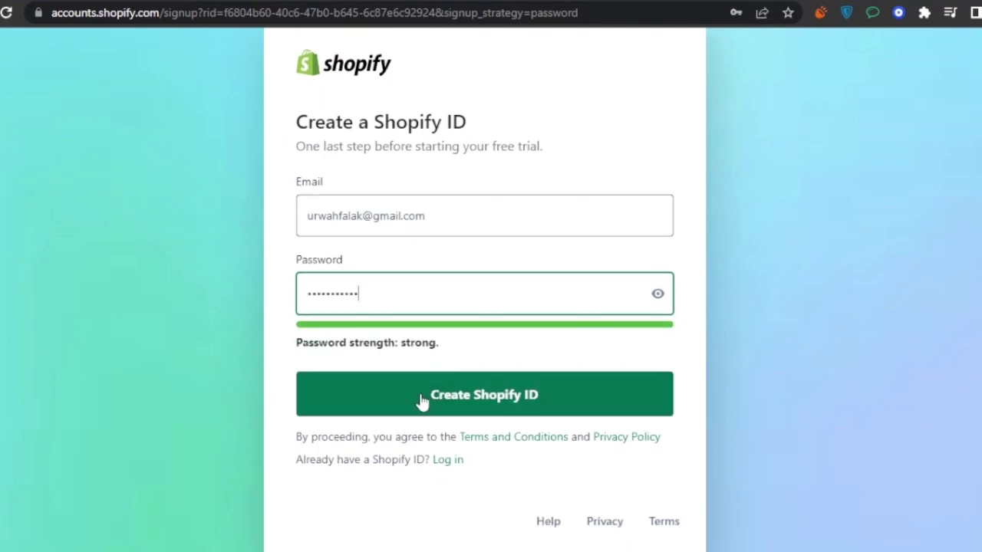
left_click(419, 399)
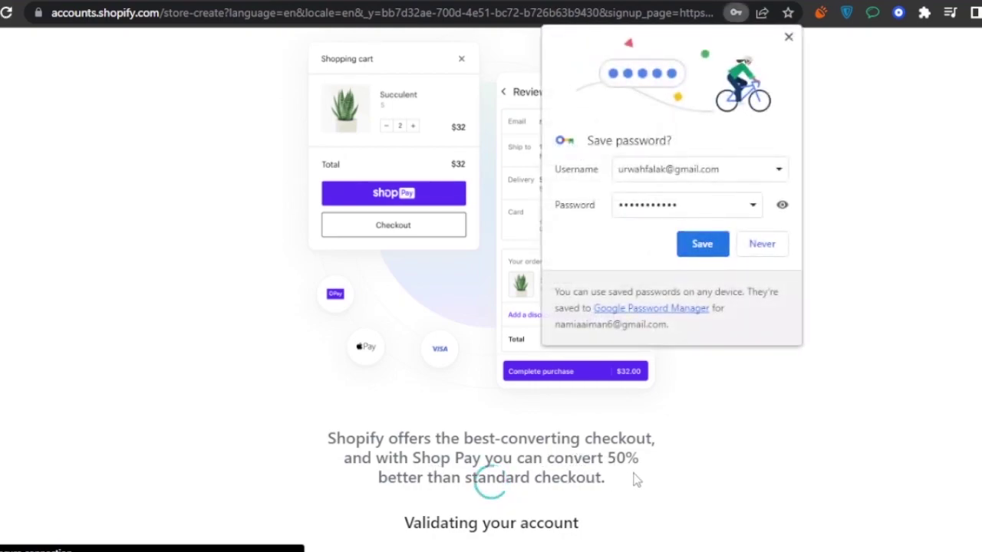
left_click(789, 36)
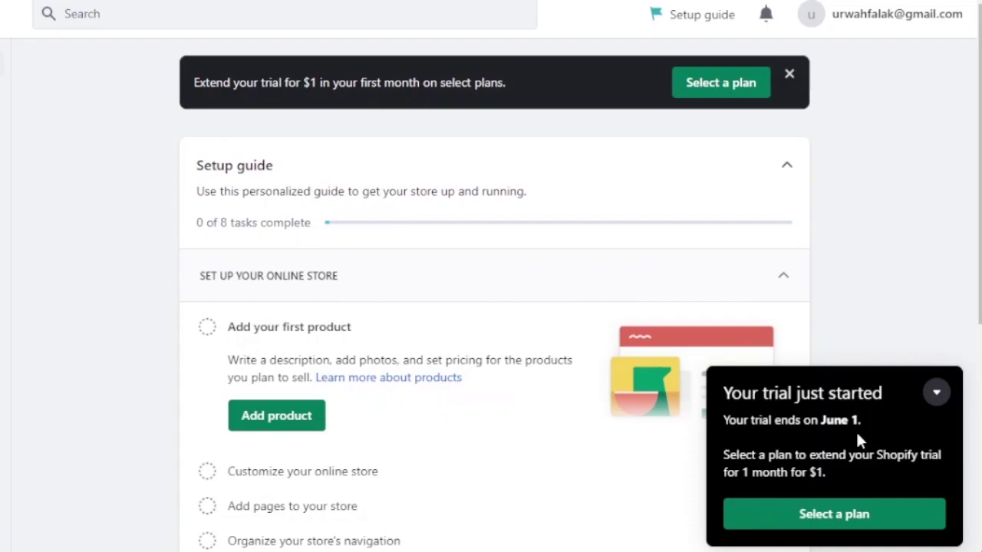
Dismiss the trial extension banner above the setup guide and collapse the trial notice
right_click(813, 519)
left_click(887, 372)
left_click(790, 75)
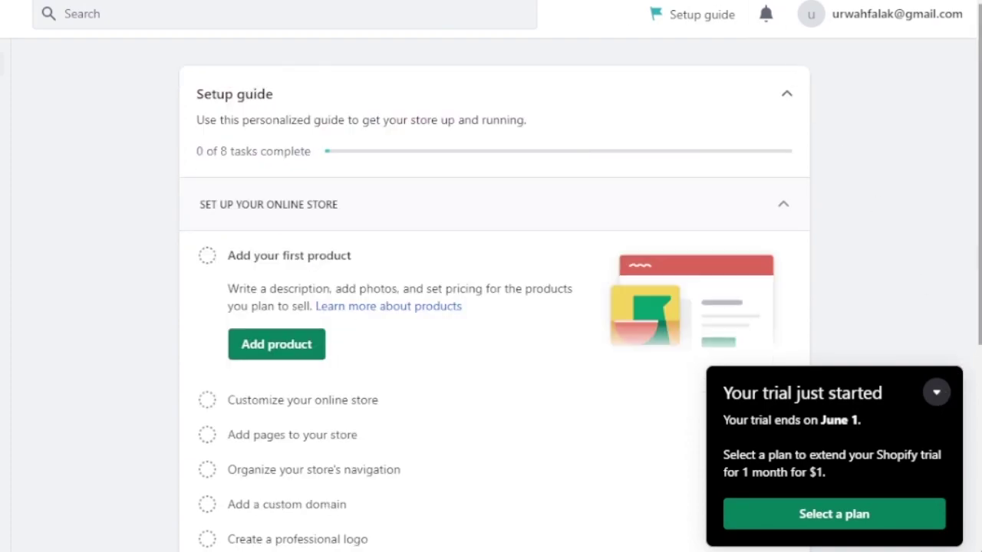
mouse_move(980, 199)
left_mouse_down()
mouse_move(980, 220)
mouse_move(980, 198)
left_mouse_up()
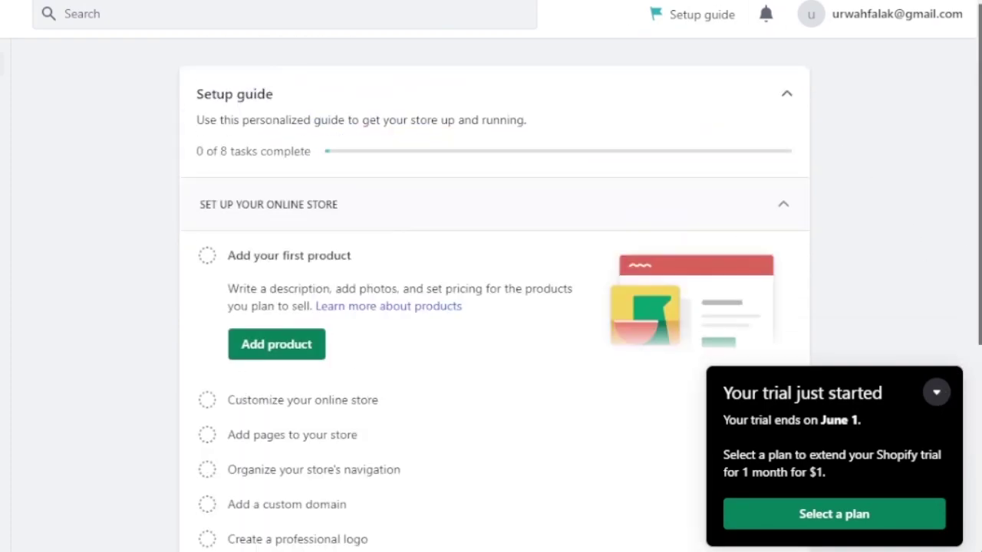
left_click(936, 395)
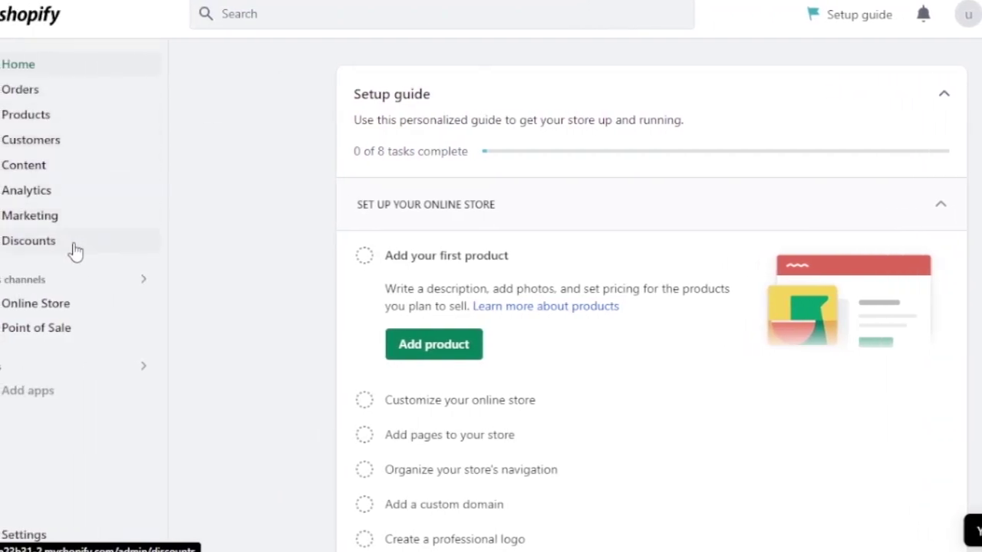
Browse the popular free themes for the online store and add Sense to the theme library
left_click(63, 309)
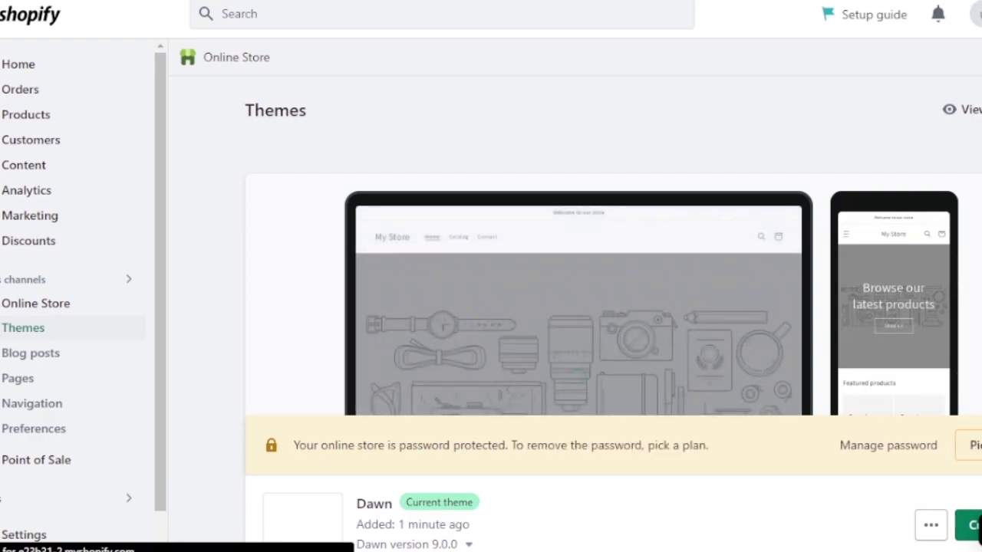
scroll(977, 537, "down", 5)
scroll(978, 537, "up", 4)
scroll(979, 529, "down", 2)
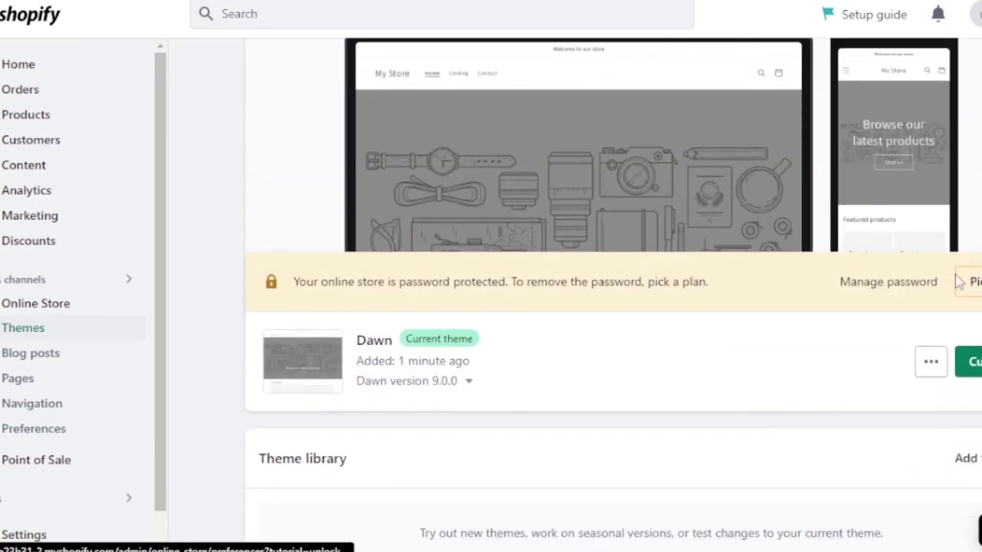
scroll(973, 290, "down", 5)
scroll(979, 530, "down", 3)
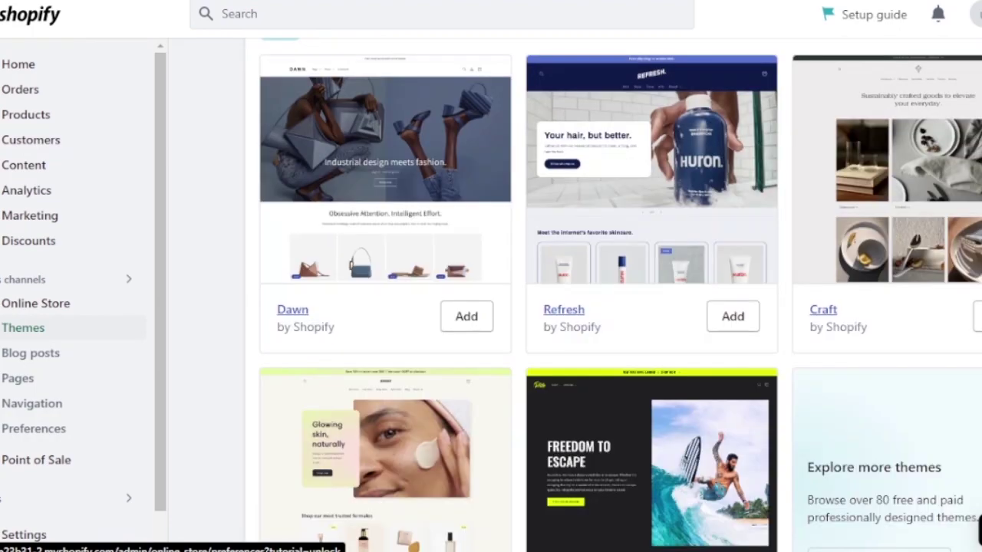
scroll(368, 199, "up", 1)
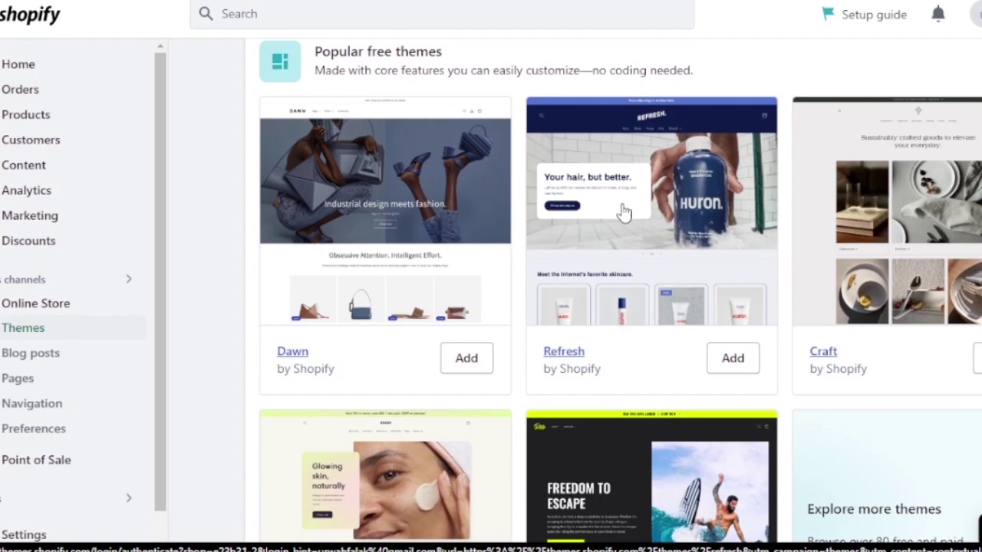
scroll(623, 212, "down", 5)
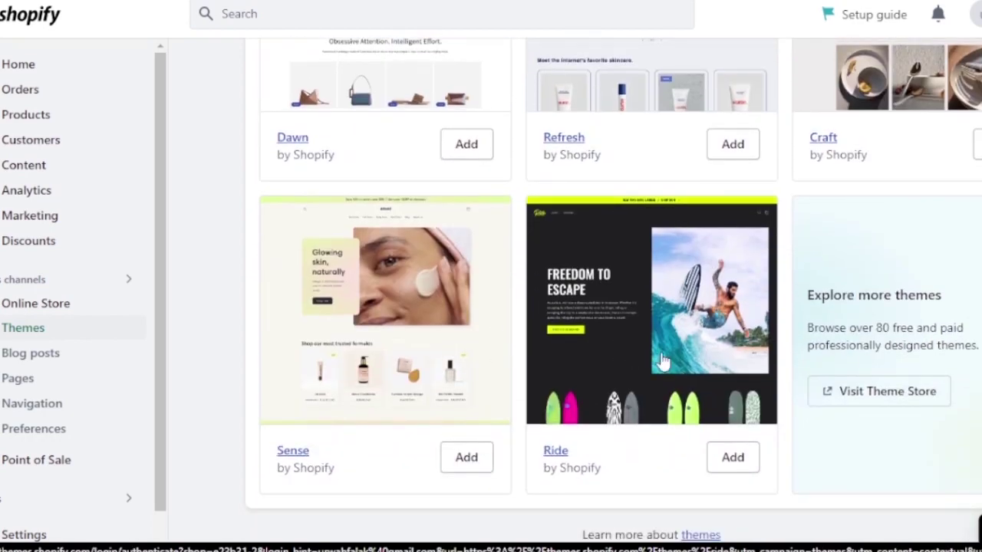
left_click(469, 458)
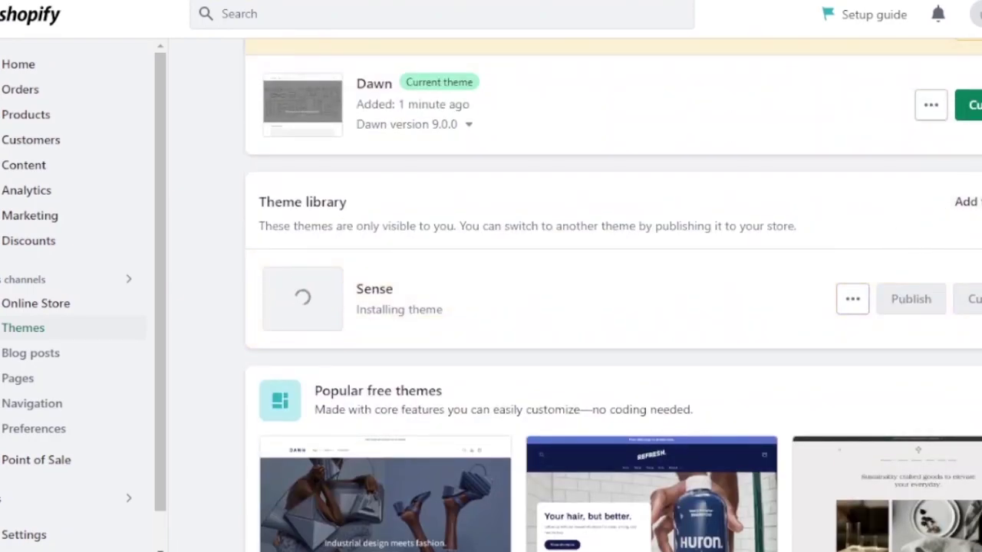
Open the Sense theme from the theme library for customization
scroll(979, 531, "down", 4)
scroll(979, 531, "down", 3)
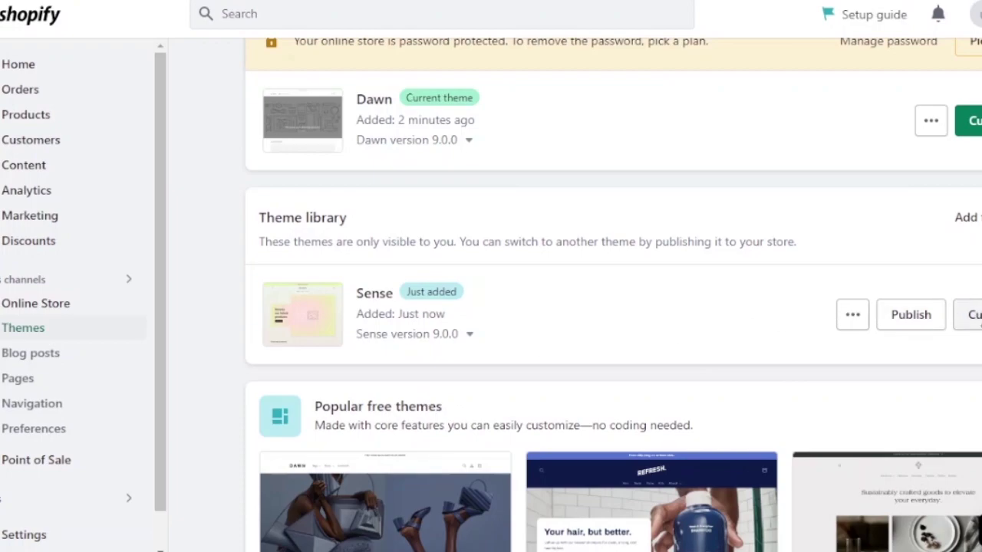
left_click(979, 323)
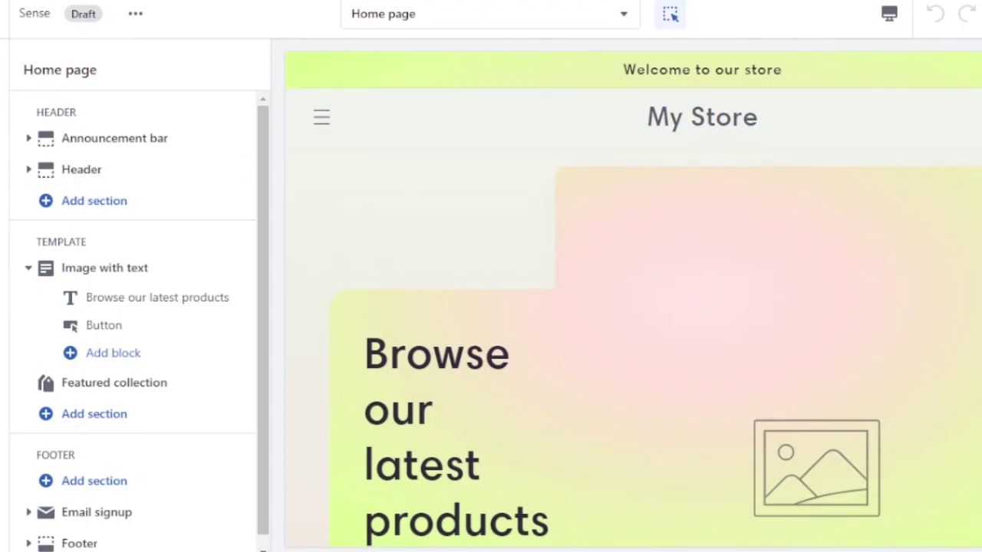
Review the home page preview and hide the announcement bar section in the header
scroll(633, 299, "down", 10)
scroll(503, 239, "up", 10)
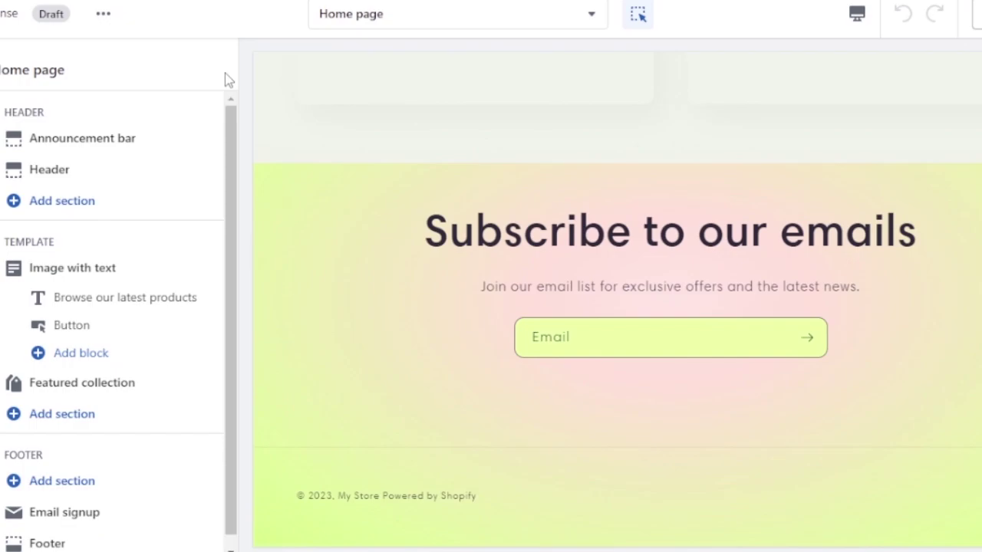
mouse_move(122, 151)
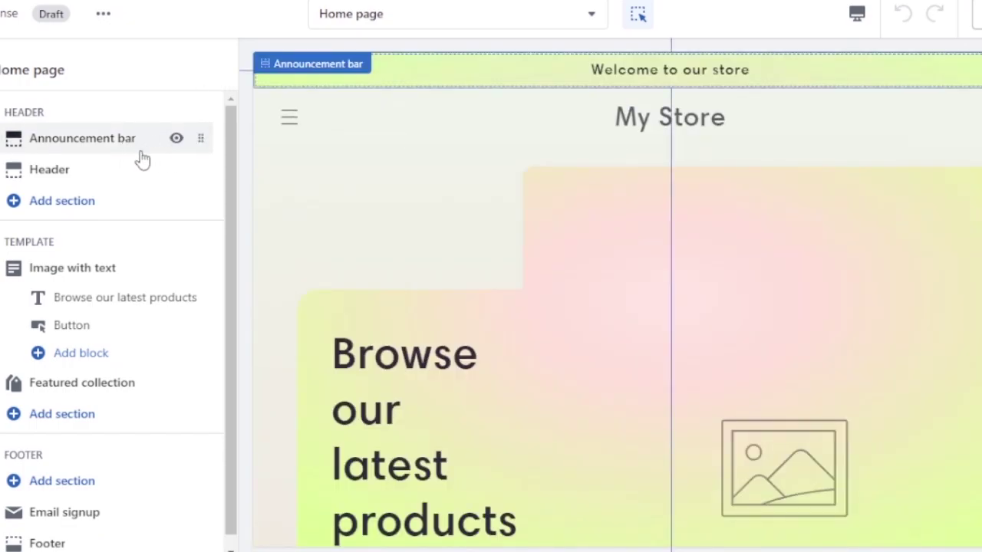
left_click(176, 139)
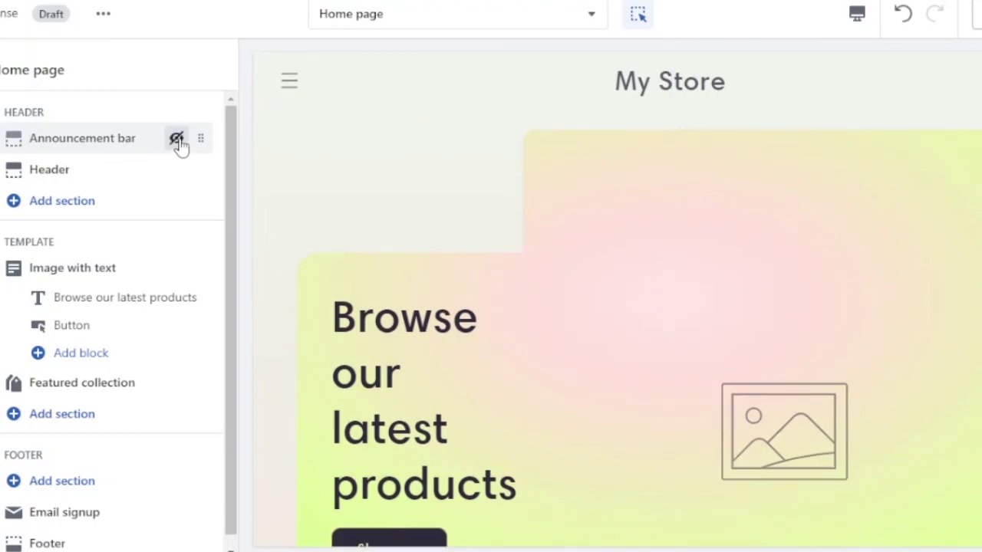
Open the Header section's settings and set its desktop menu type to Mega menu
left_click(111, 180)
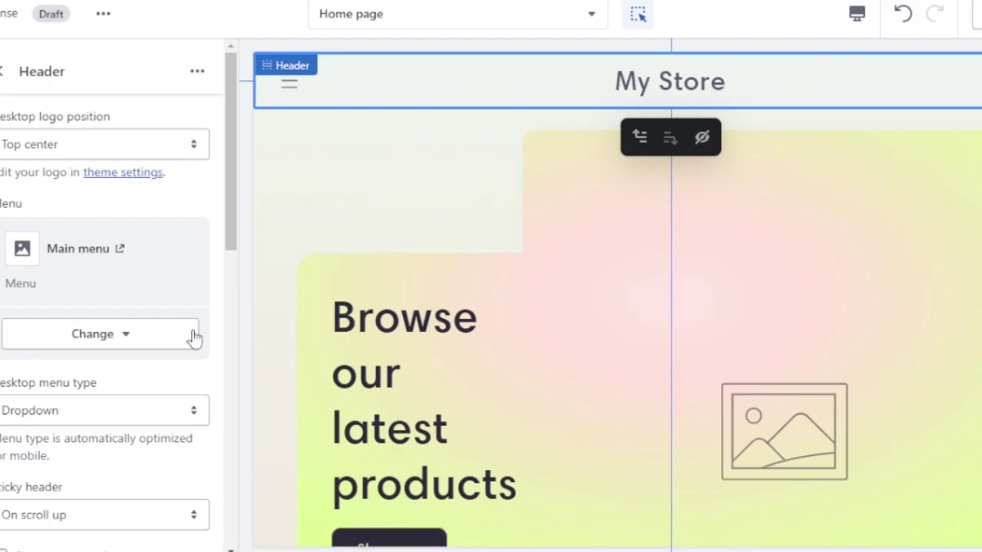
left_click(135, 349)
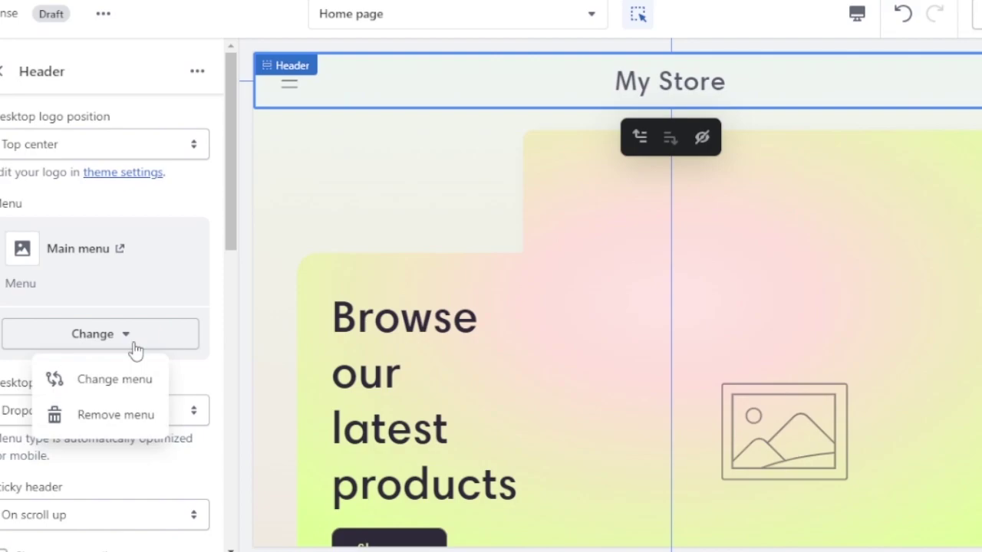
left_click(133, 338)
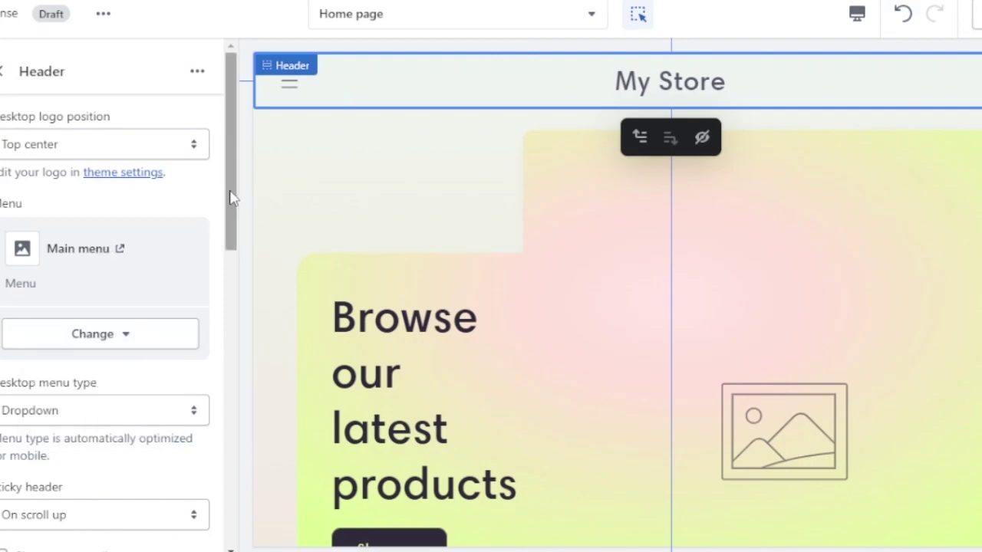
left_click_drag(228, 197, 234, 266)
left_click(173, 244)
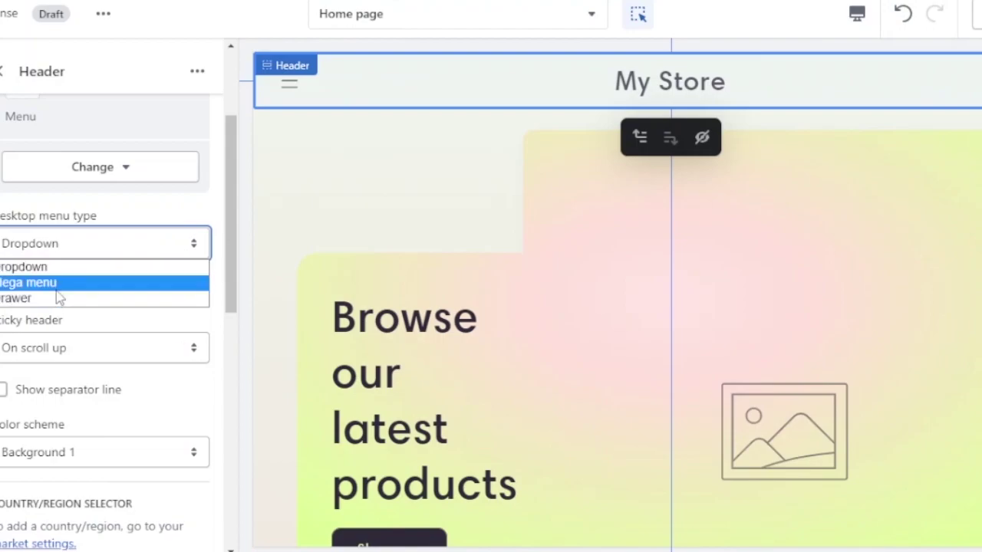
left_click(56, 290)
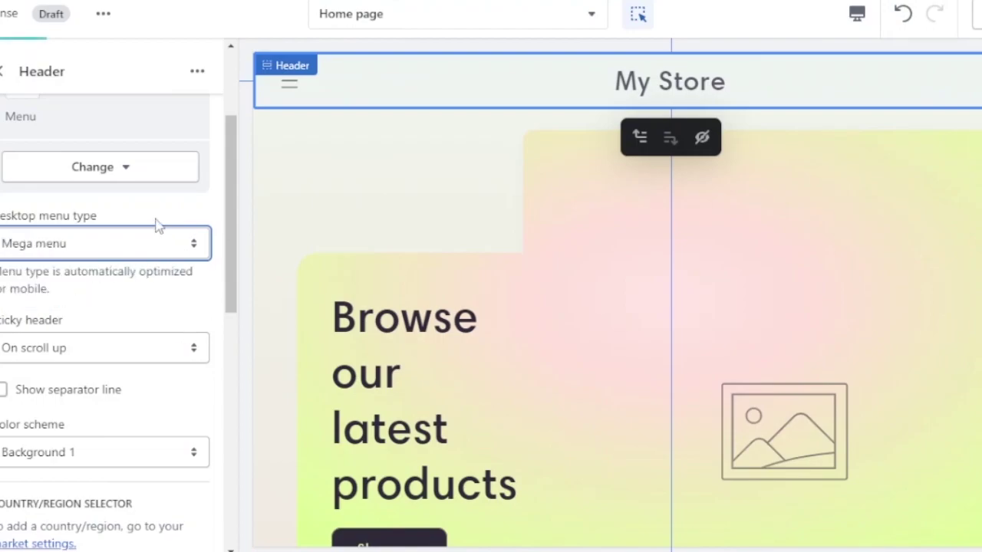
Set the sticky header behavior to "Always, reduce logo size" and check it by scrolling the home page preview
left_click(167, 355)
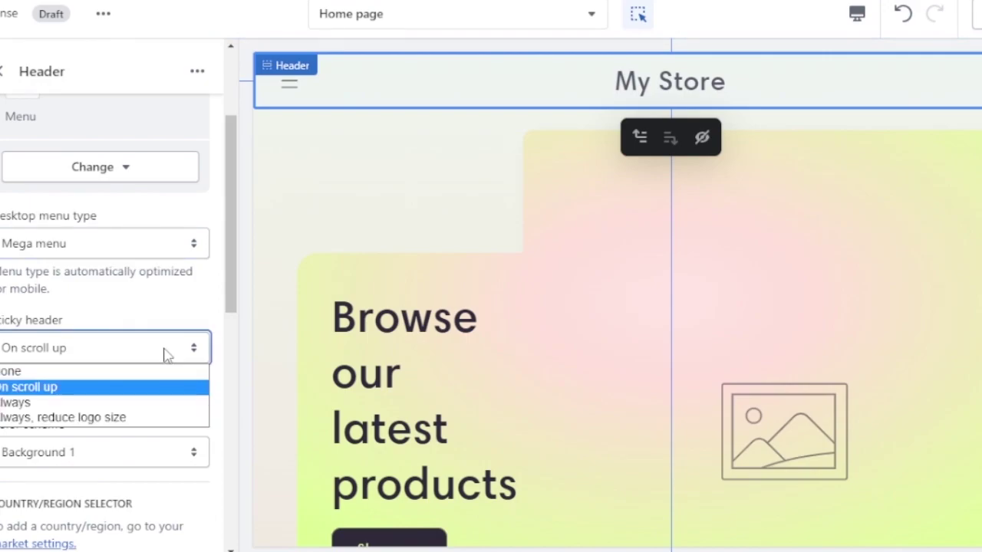
left_click(63, 404)
left_click(131, 352)
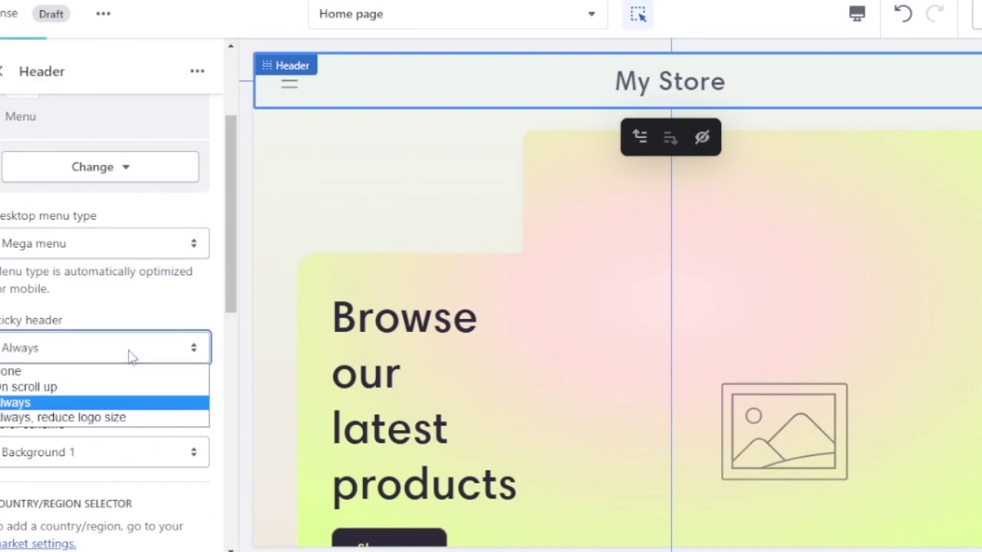
left_click(80, 418)
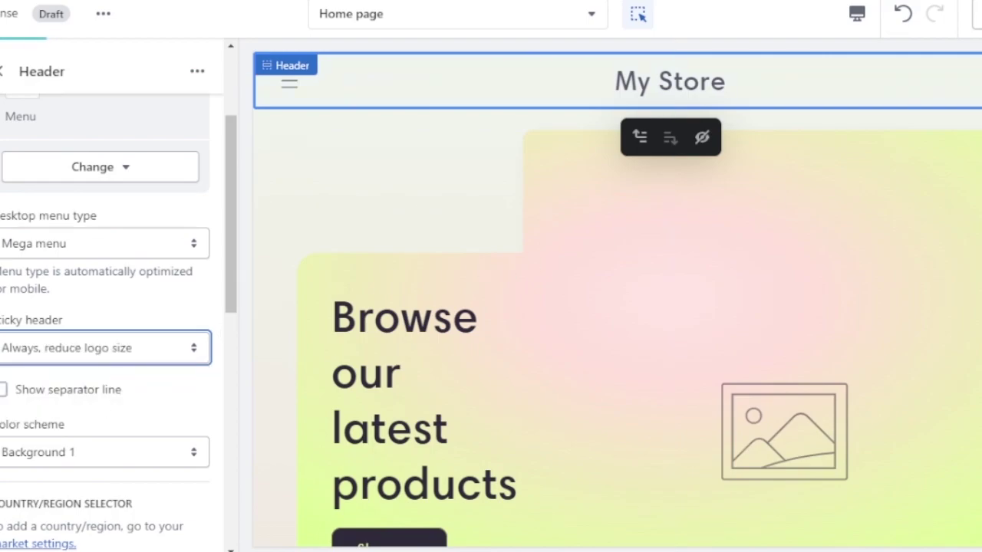
scroll(618, 322, "down", 8)
scroll(617, 322, "up", 7)
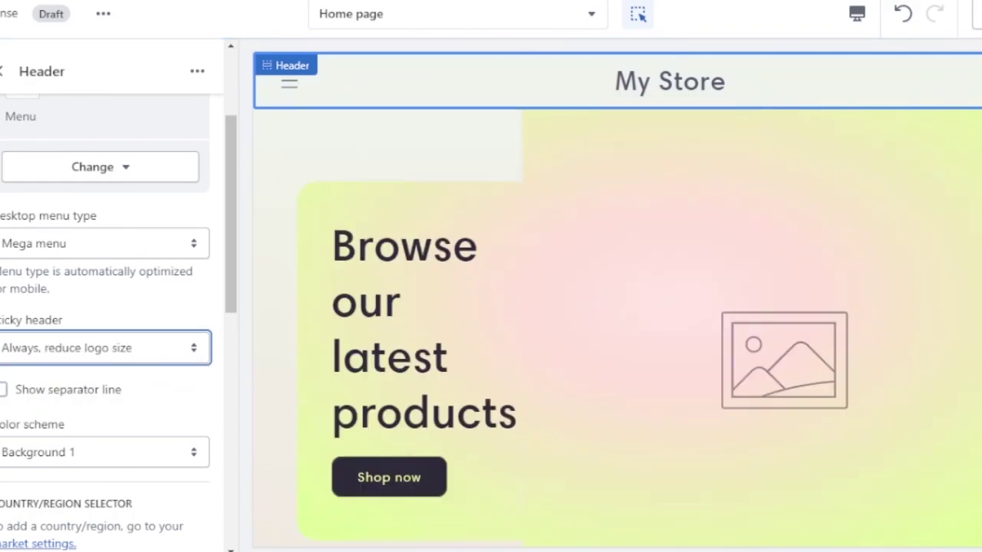
scroll(585, 192, "up", 1)
left_click_drag(231, 226, 231, 226)
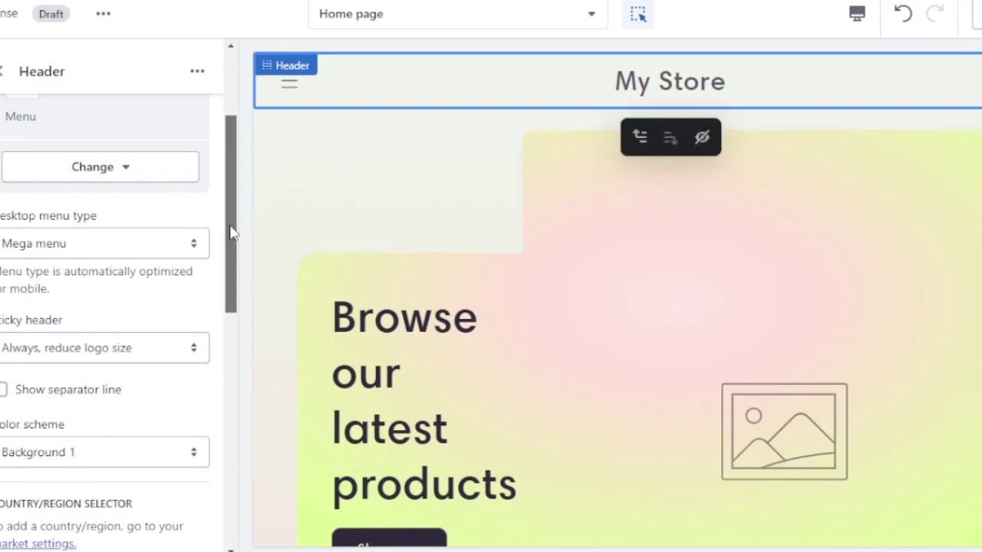
Try the Accent 2 color scheme on the header and settle on Inverse
scroll(232, 303, "down", 1)
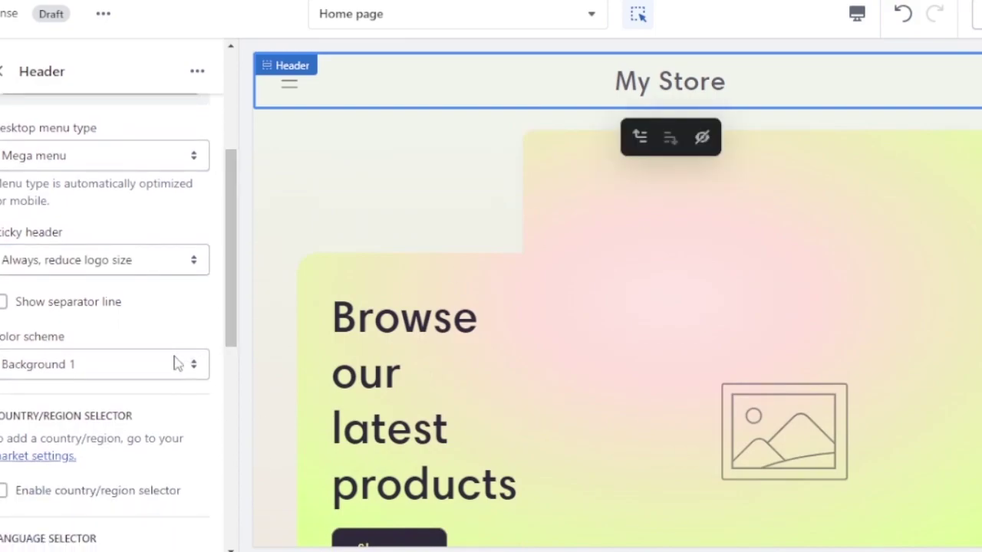
left_click(177, 363)
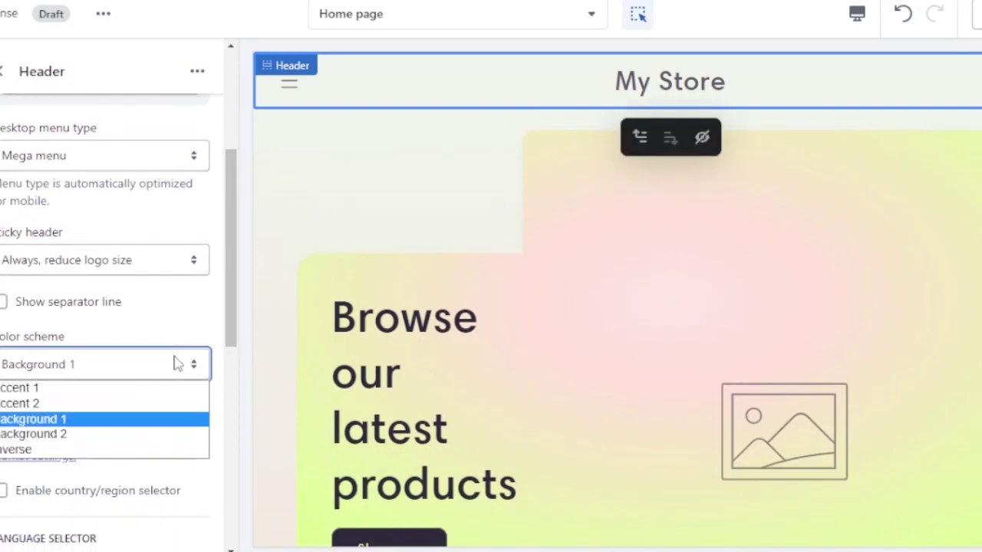
left_click(64, 403)
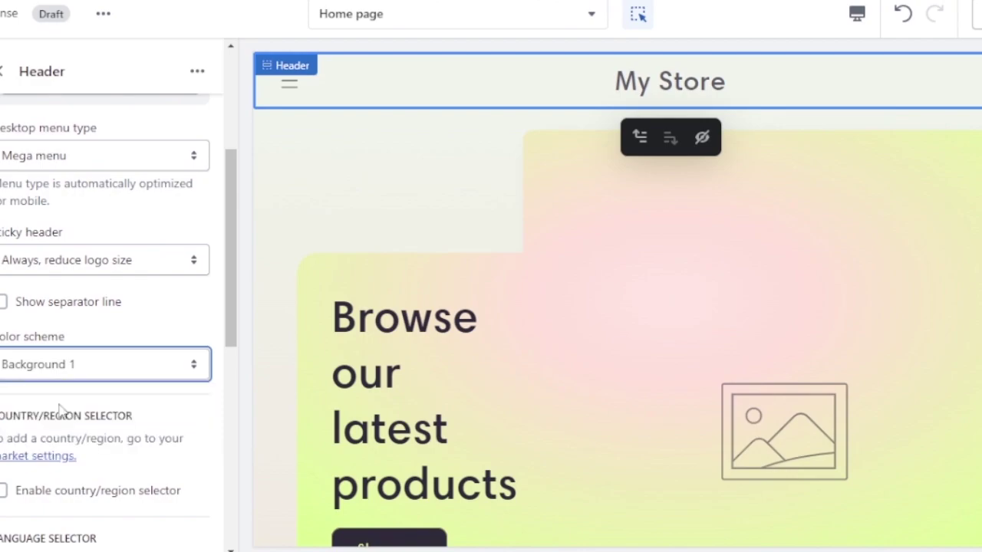
left_click(191, 363)
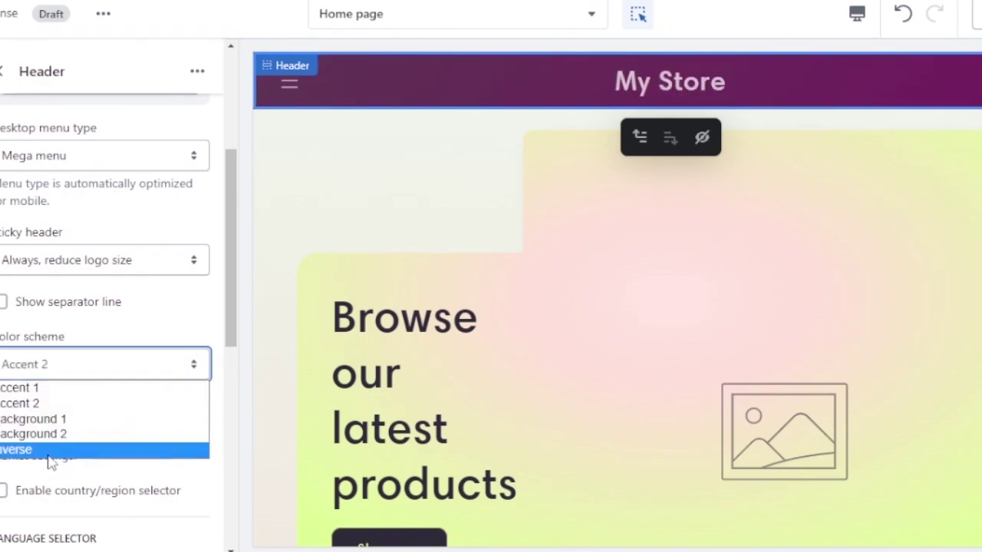
key("Escape")
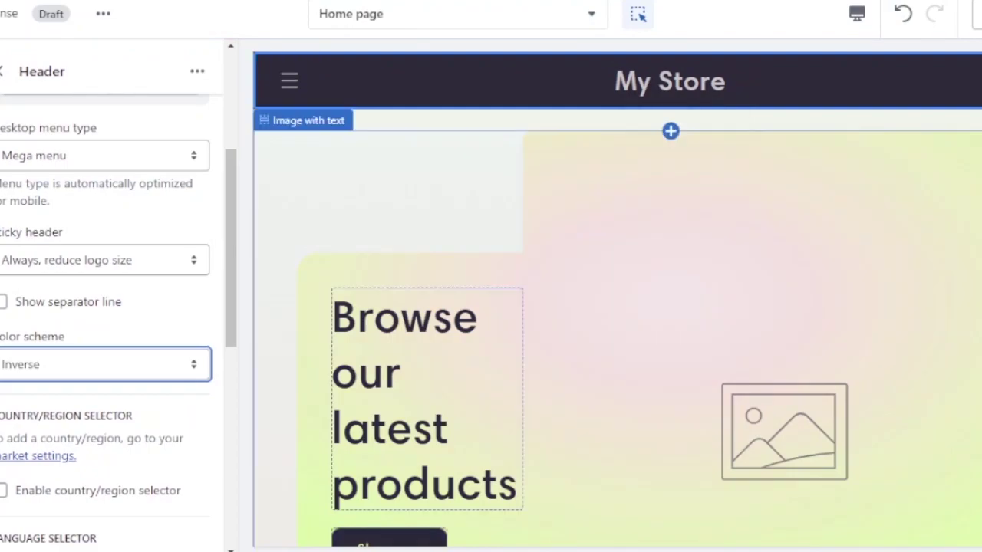
Enable the country/region selector and the language selector in the header, and check the mobile logo position options
left_click_drag(230, 267, 224, 385)
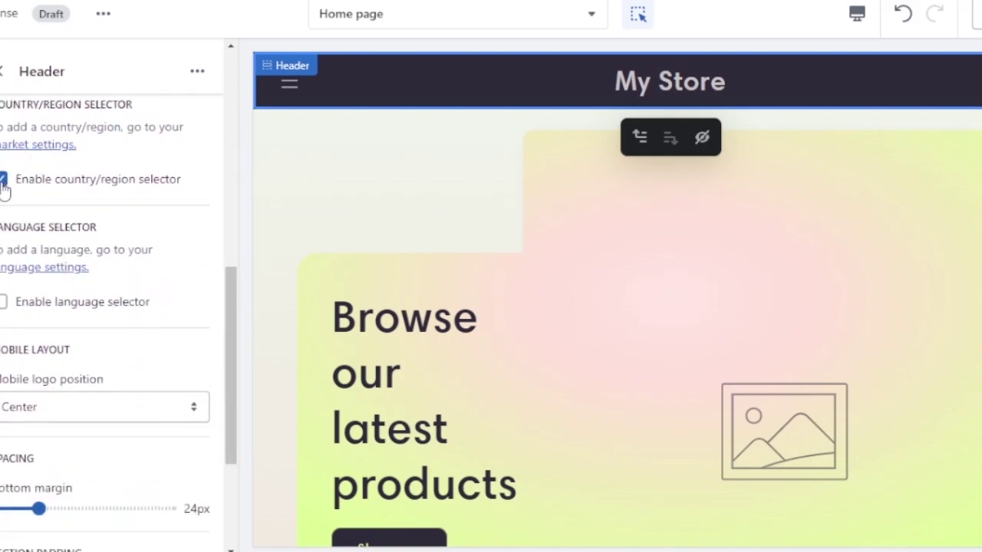
left_click(3, 303)
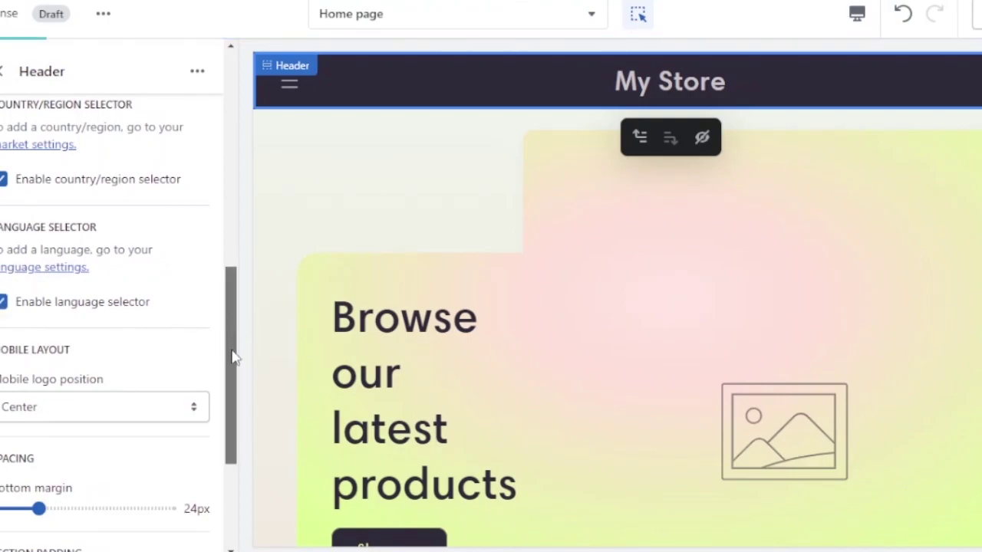
scroll(239, 326, "down", 2)
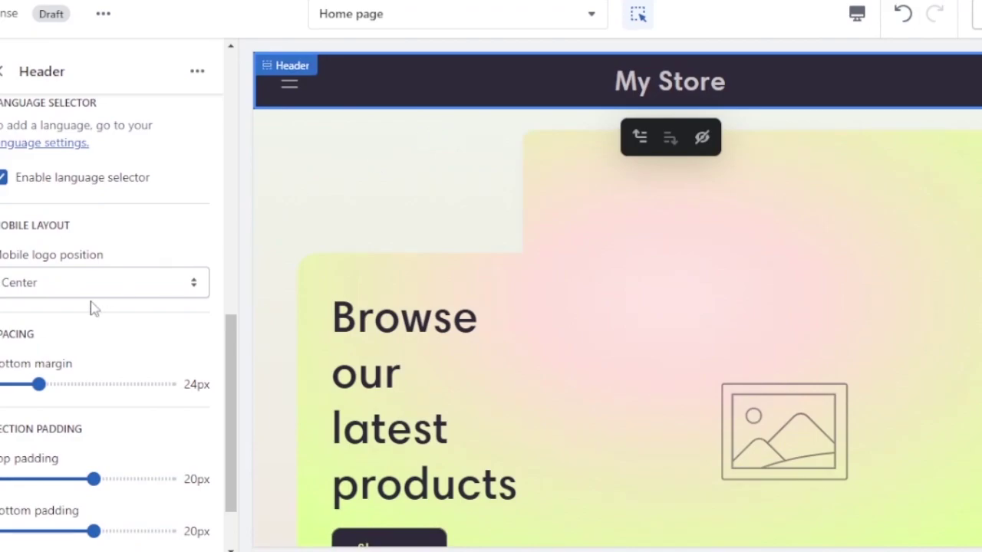
left_click(189, 283)
left_click(203, 224)
left_click_drag(203, 224, 228, 357)
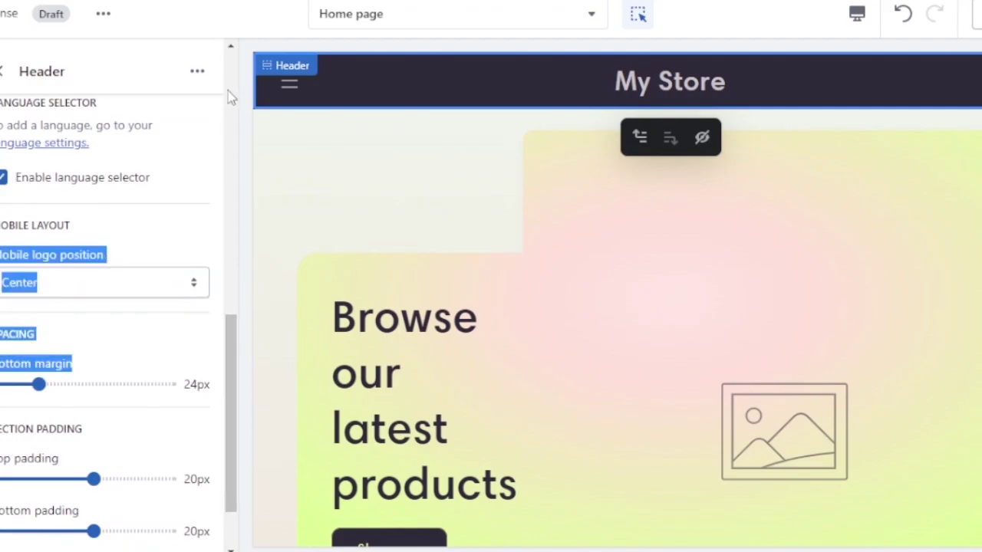
Leave the header settings and open the settings of the home page's Image with text section
scroll(228, 91, "up", 10)
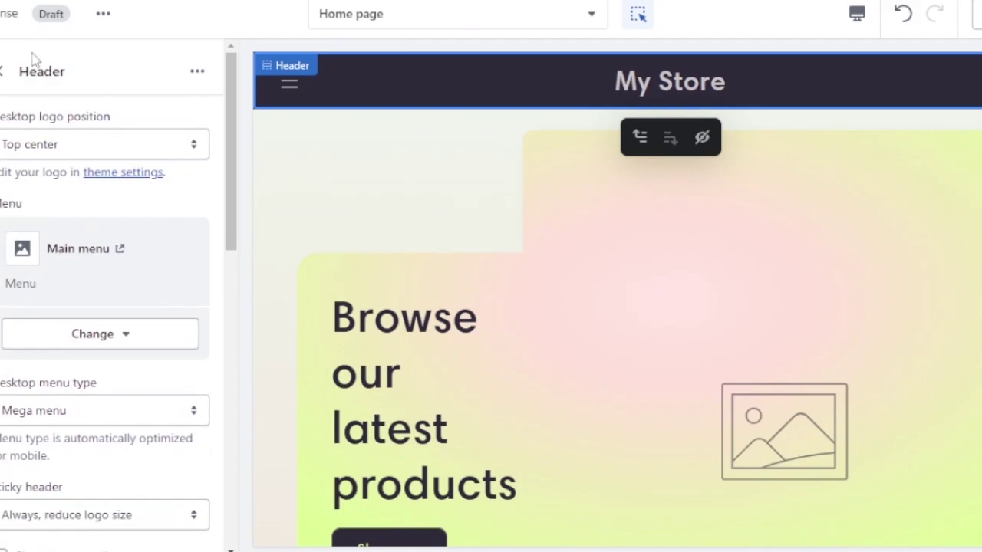
left_click(3, 77)
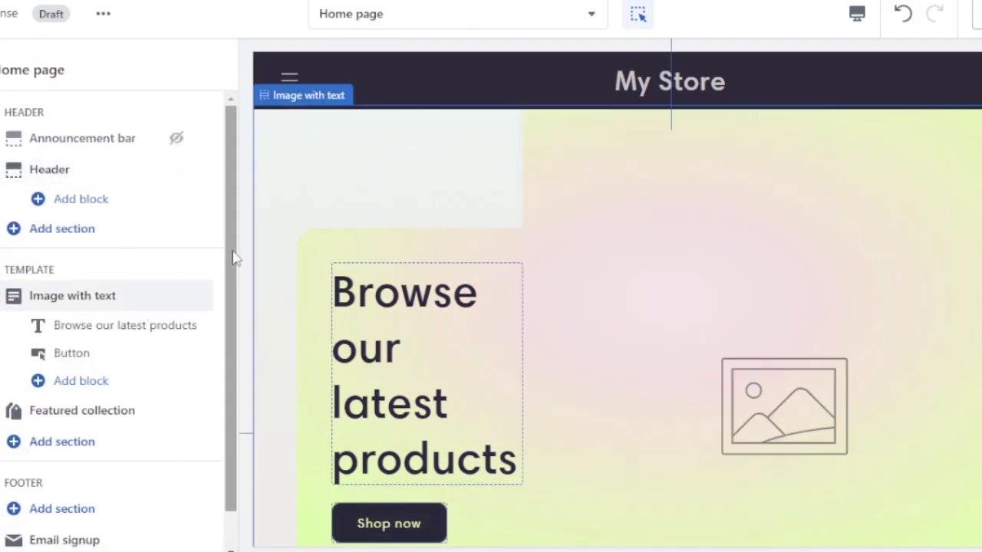
scroll(235, 269, "down", 1)
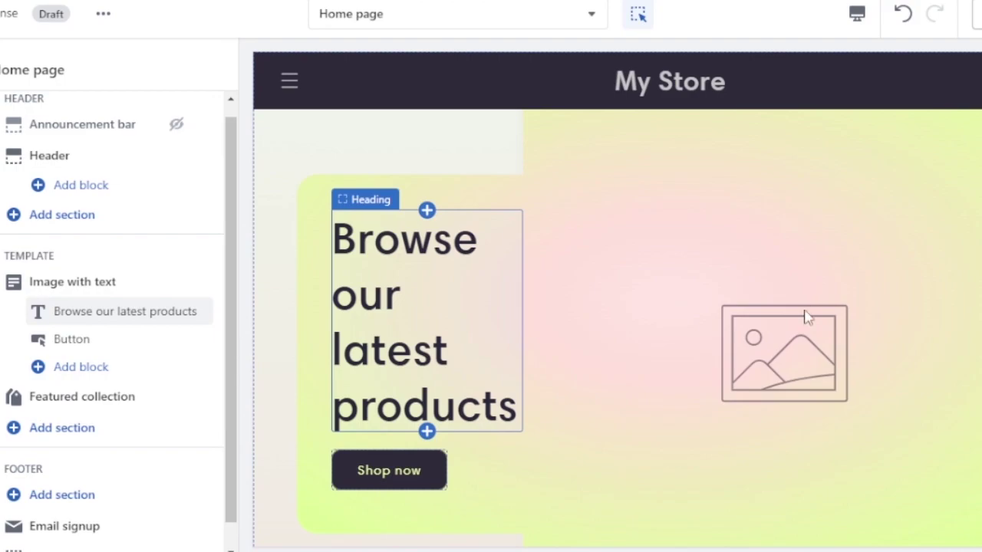
left_click(669, 264)
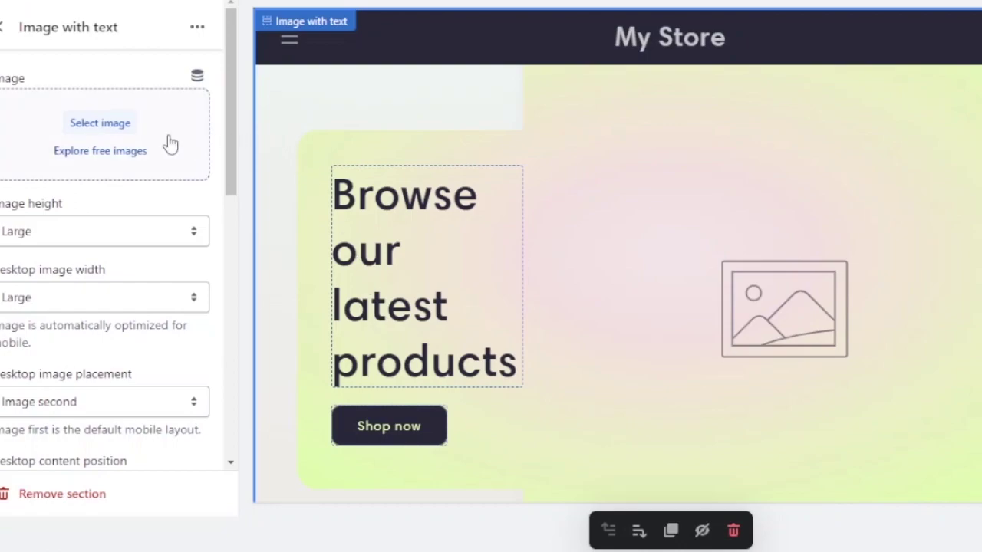
Fill the Image with text section with the makeup-and-jewelry picture from the Accessories & Jewelry free images and close the image library
left_click(97, 153)
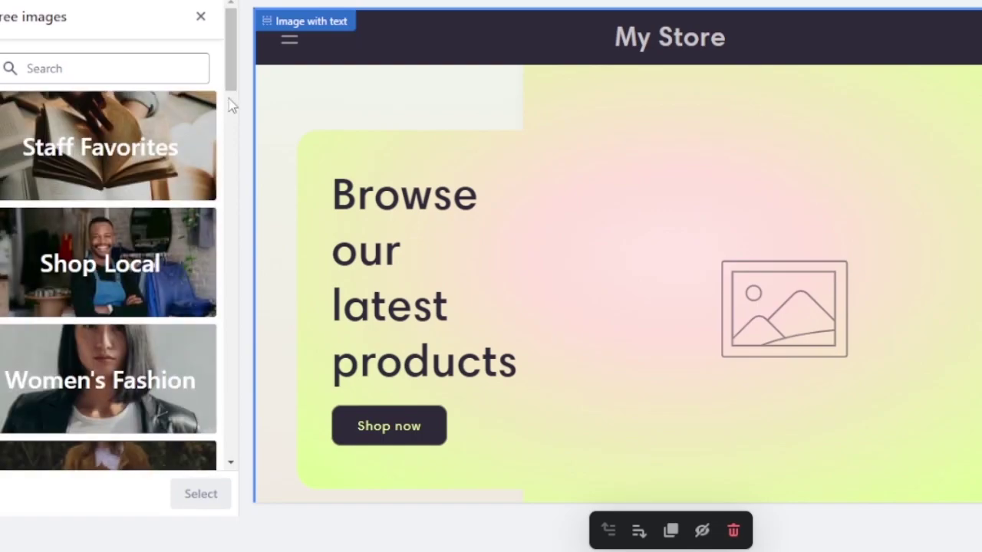
scroll(234, 99, "down", 1)
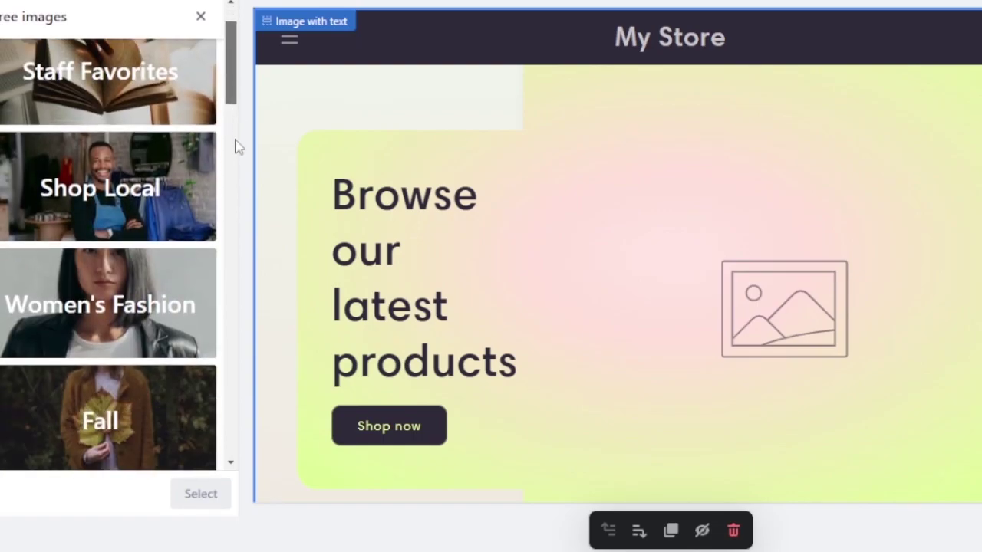
scroll(237, 147, "down", 3)
left_click_drag(236, 98, 237, 207)
left_click(129, 213)
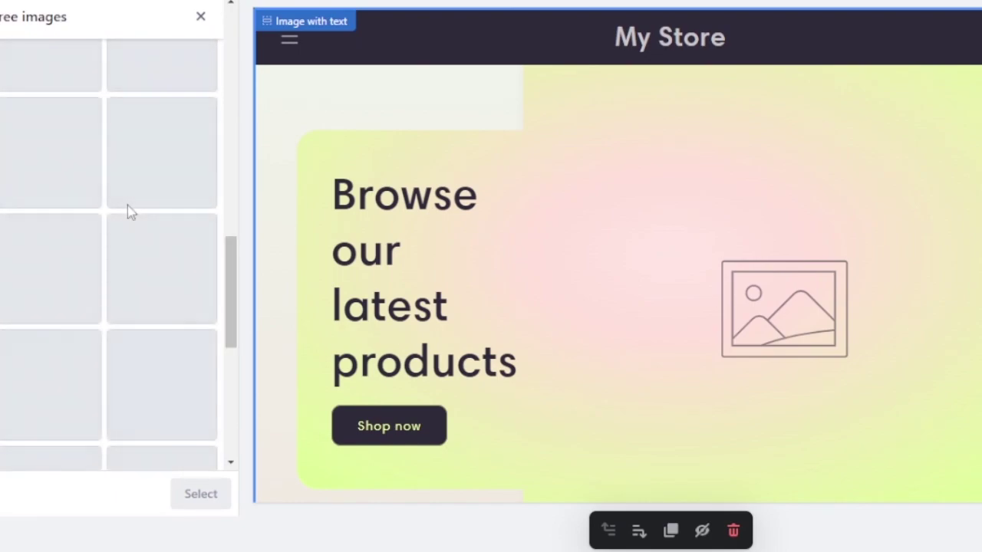
left_click_drag(230, 281, 241, 226)
left_click(176, 215)
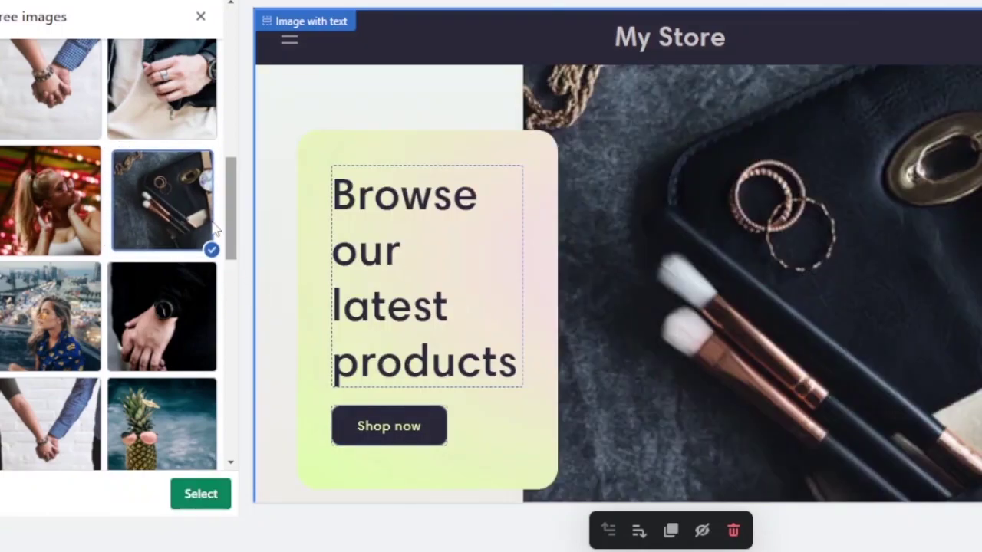
left_click_drag(230, 202, 231, 53)
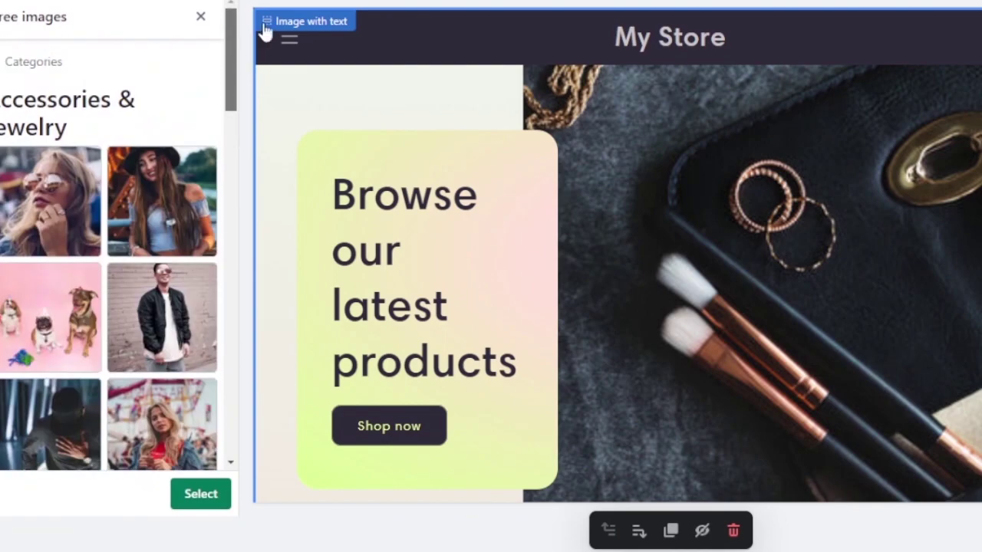
left_click(30, 62)
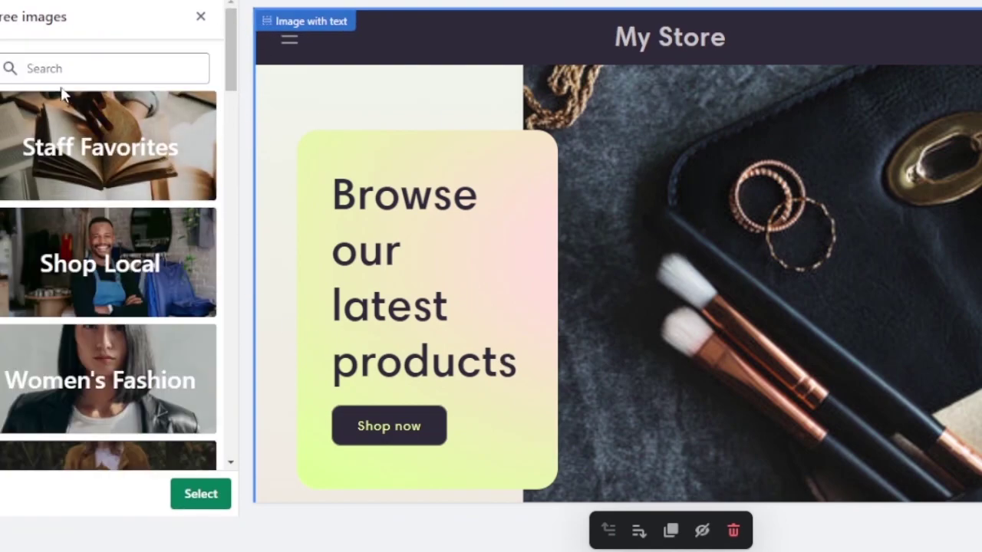
left_click(202, 19)
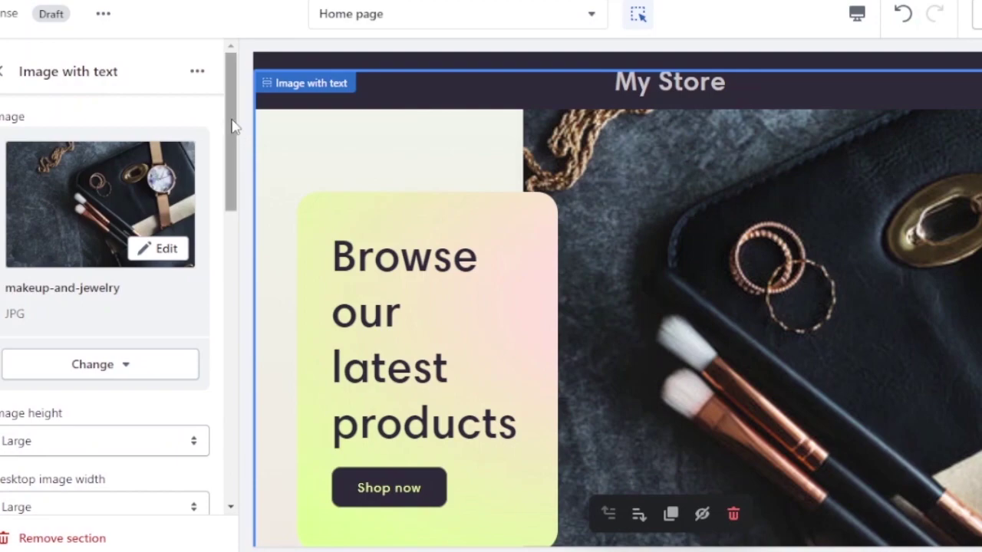
Try the Medium and Adapt to image heights for the Image with text section and return the height to Large
left_click_drag(232, 125, 235, 214)
left_click(198, 160)
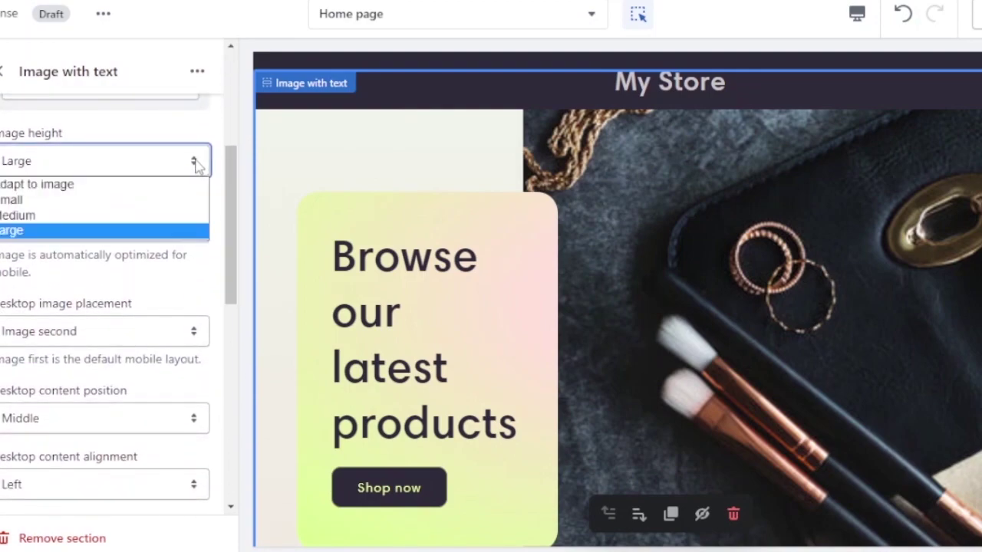
left_click(98, 216)
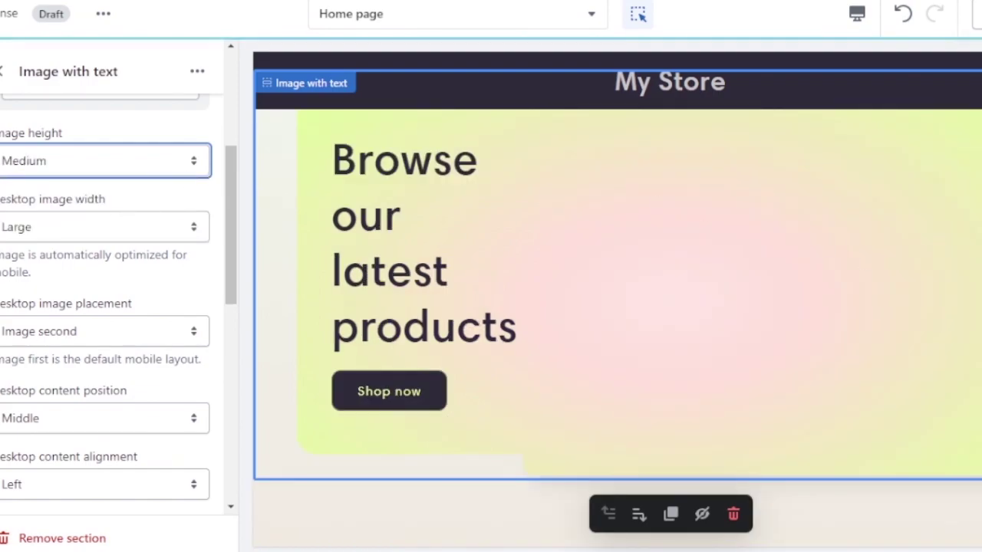
scroll(407, 266, "down", 1)
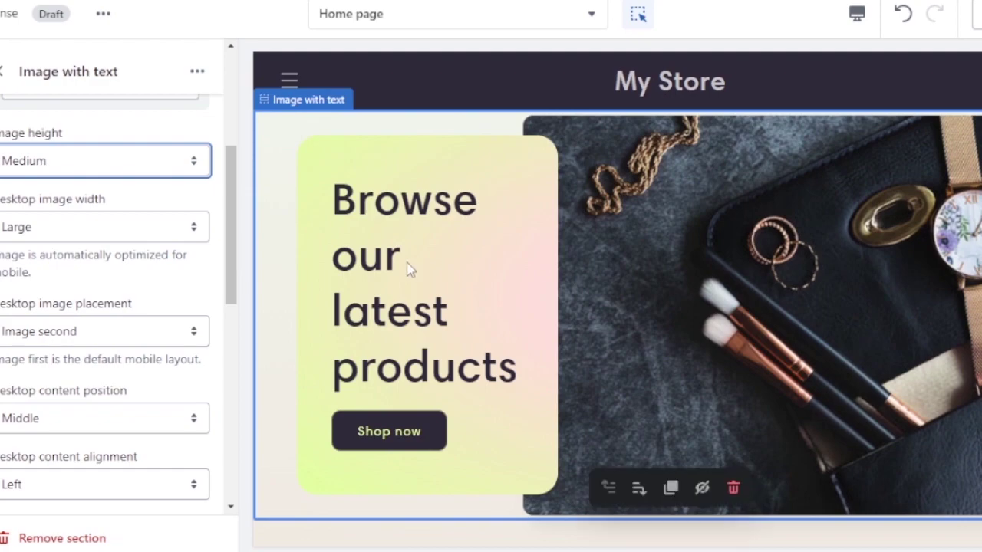
left_click(192, 170)
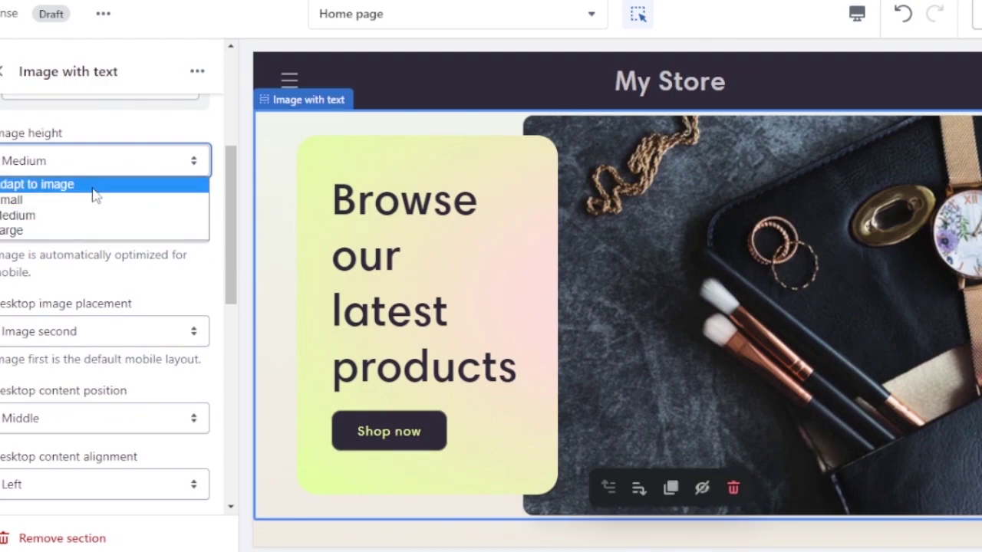
key("Escape")
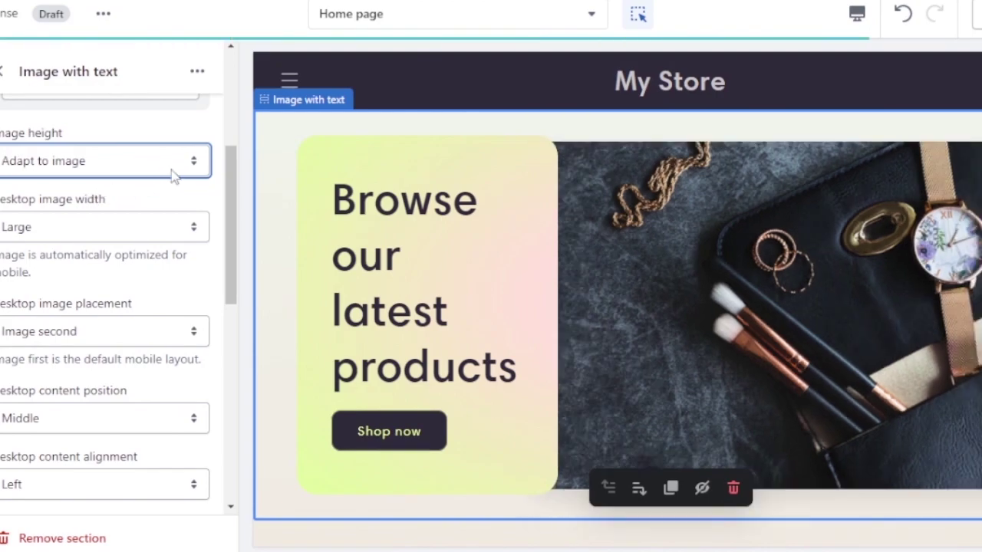
left_click(193, 160)
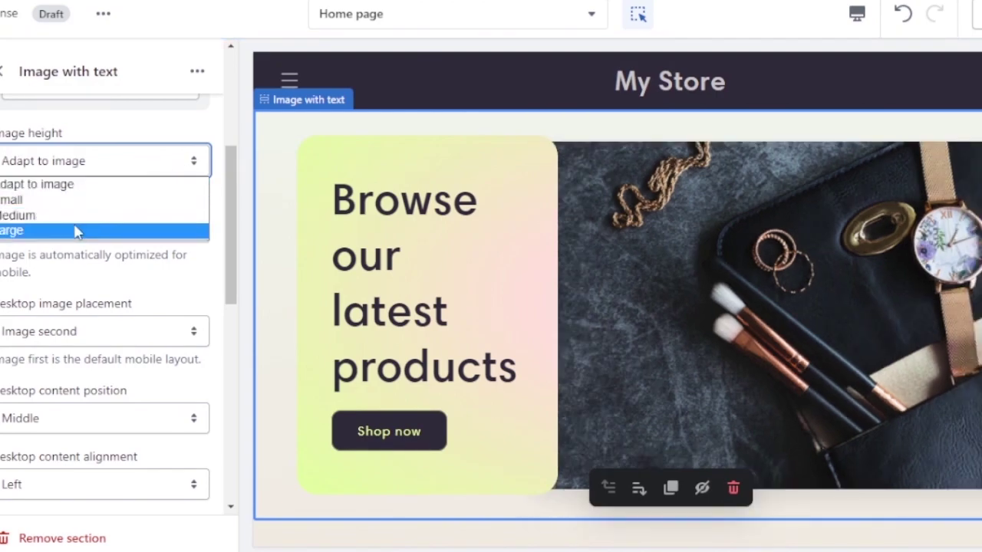
key("Escape")
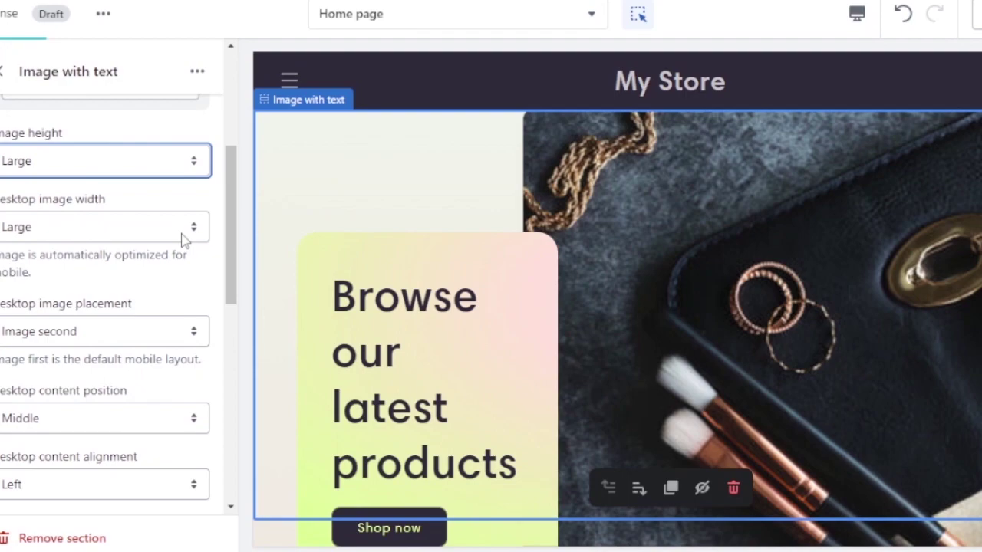
Review the desktop image width and placement options and the content layout settings of the Image with text section
left_click(190, 236)
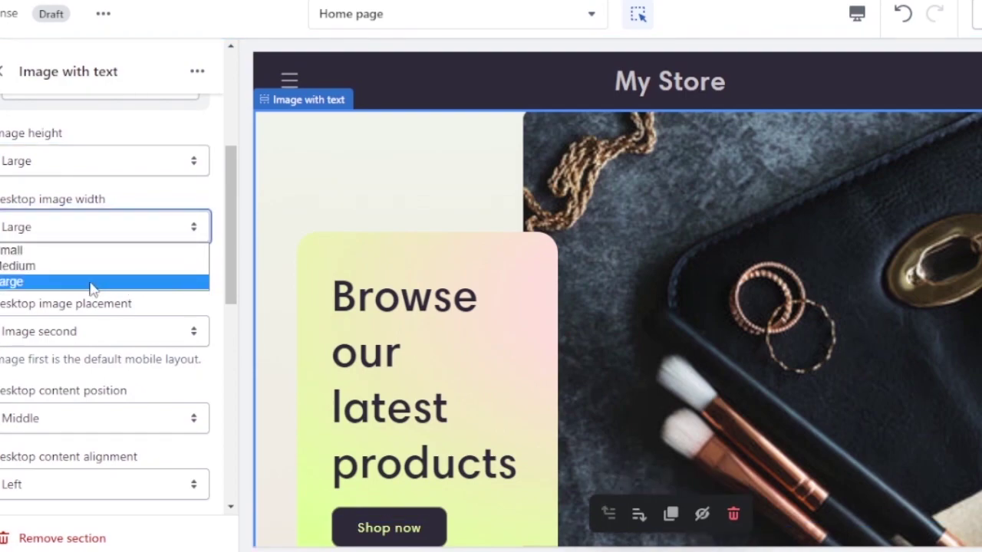
left_click(182, 331)
left_click(182, 331)
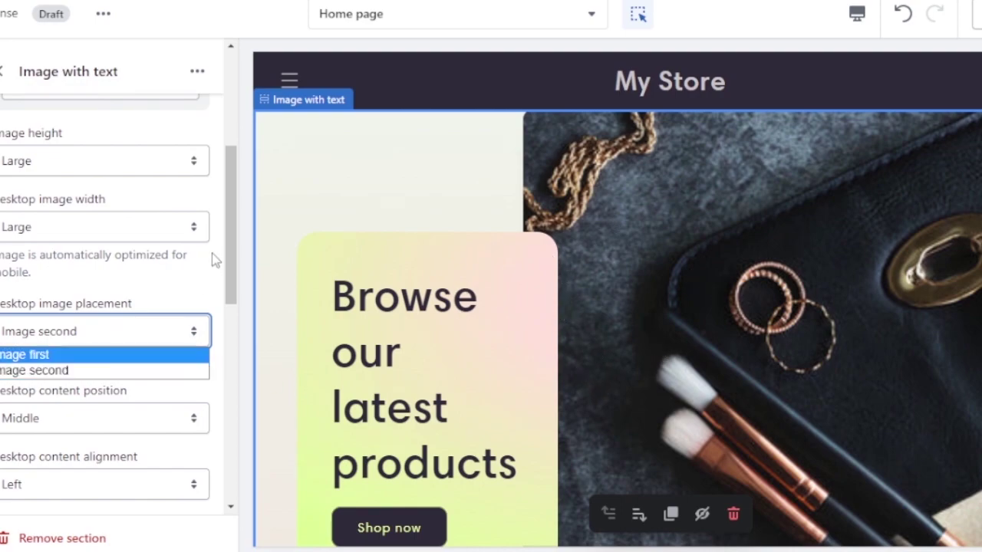
left_click_drag(230, 261, 235, 325)
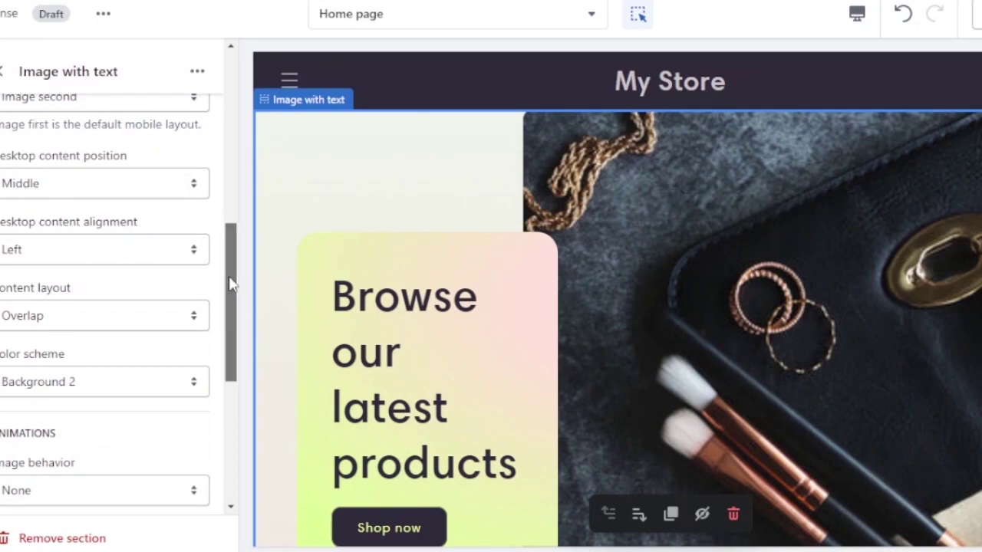
Set the image behavior of the Image with text section to Ambient movement and leave the section's settings
left_click_drag(230, 283, 230, 339)
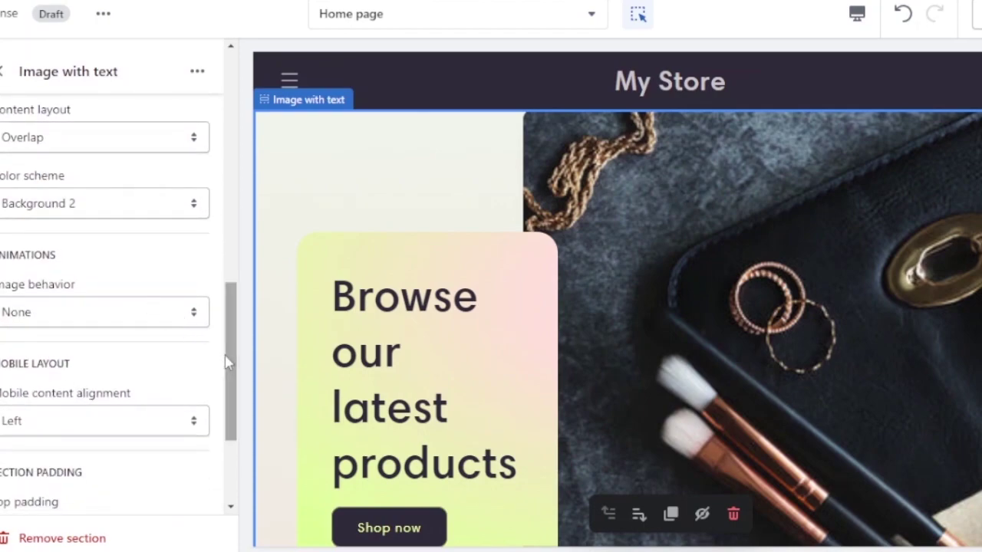
left_click(162, 310)
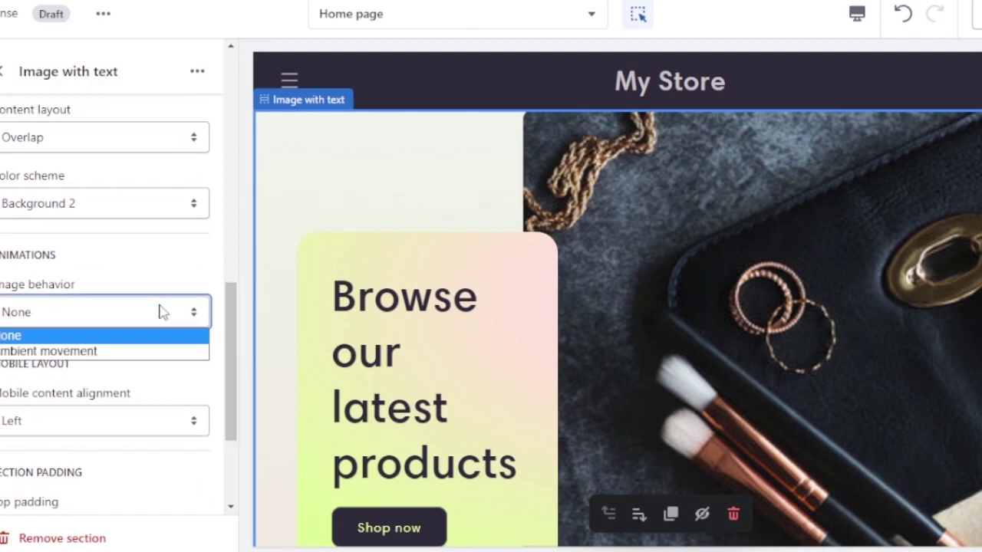
left_click(97, 351)
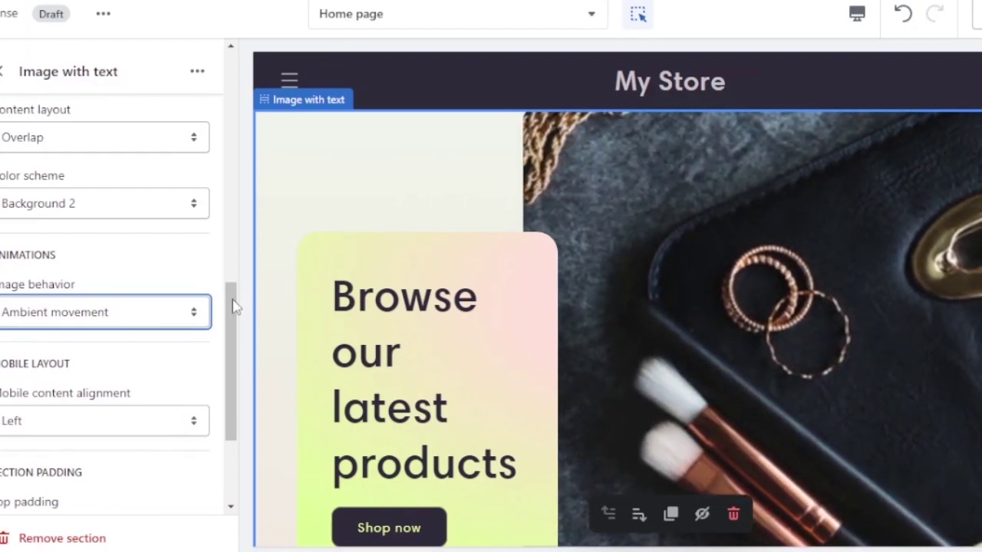
left_click_drag(232, 338, 232, 375)
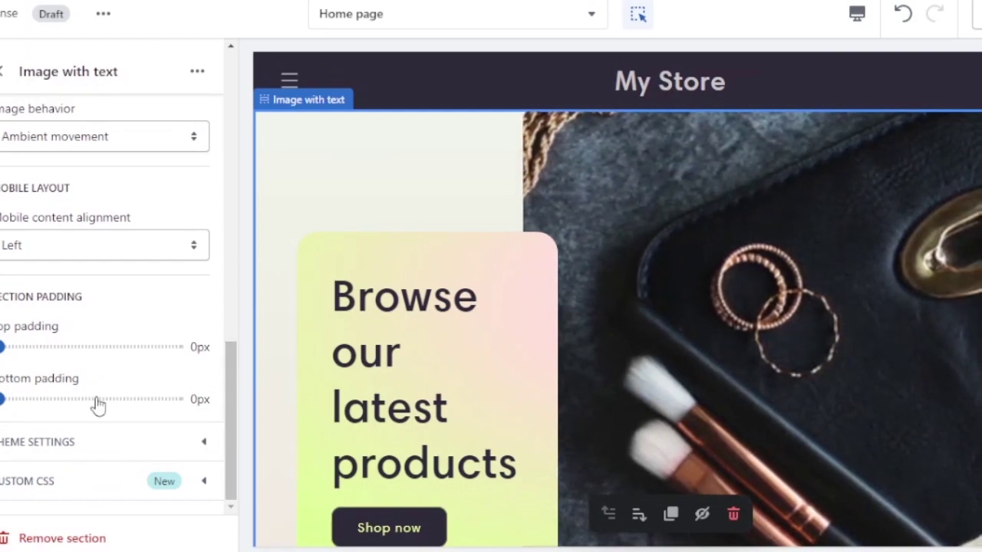
left_click_drag(236, 402, 233, 171)
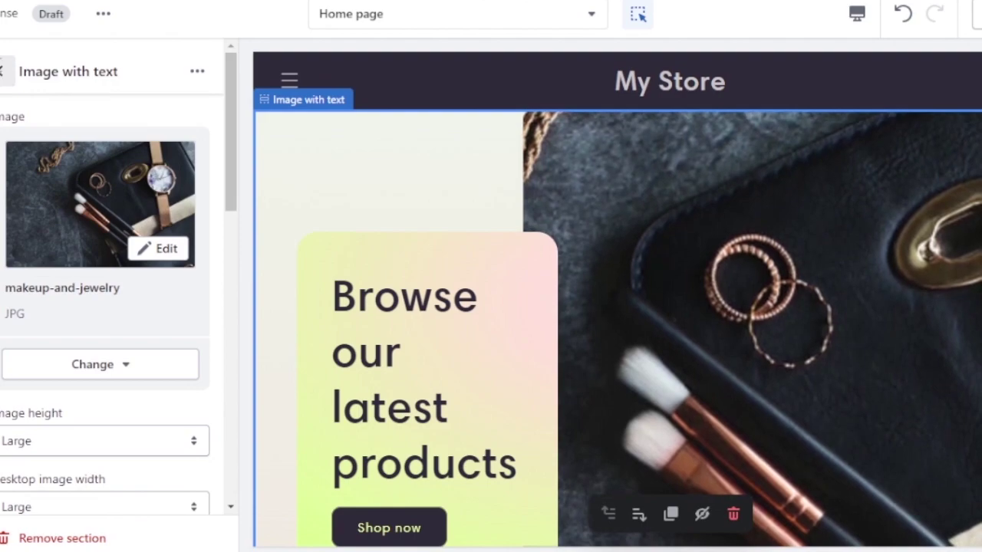
left_click(2, 71)
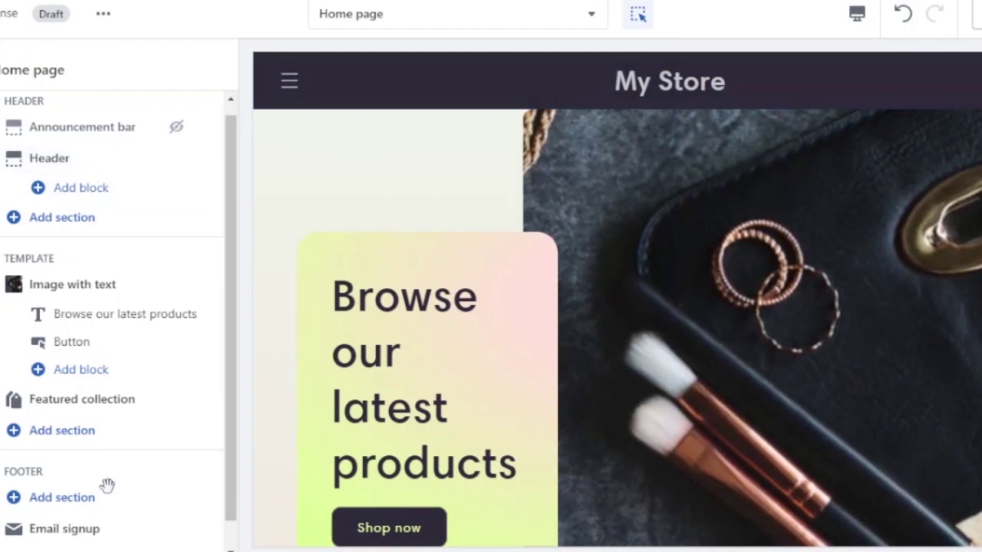
Open the home page's Footer settings and review its email signup, social media, selector, payment, policy link and spacing options
left_click_drag(235, 368, 230, 484)
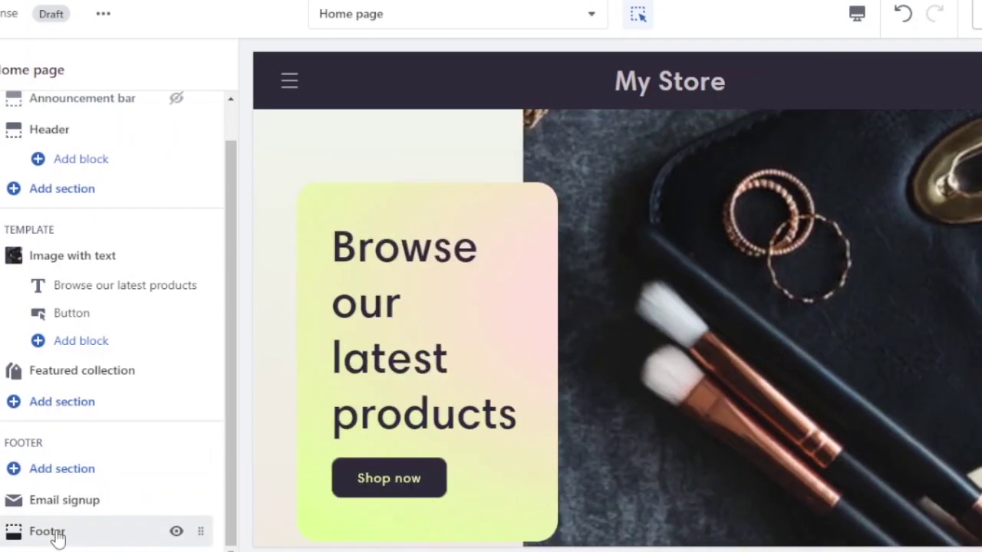
left_click(47, 532)
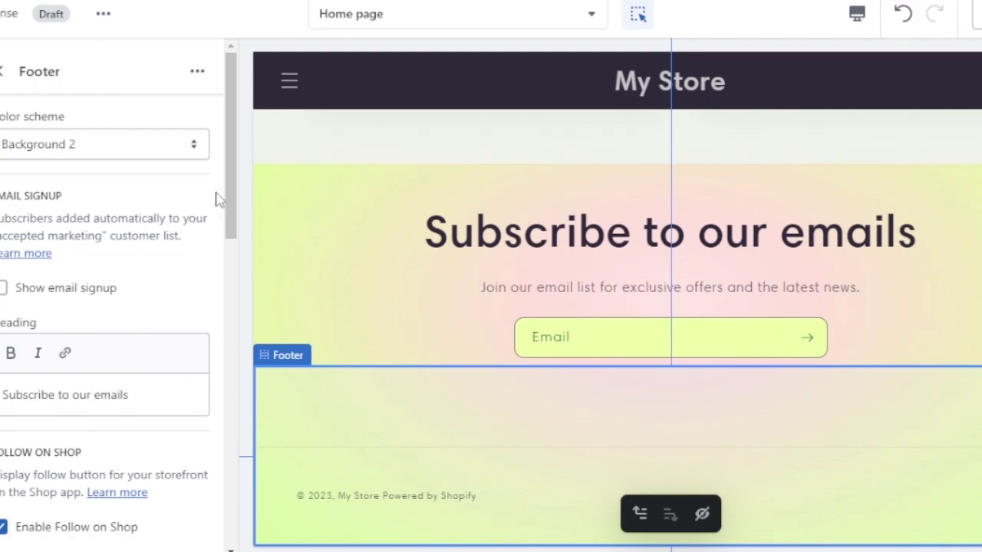
left_click_drag(228, 164, 237, 397)
scroll(226, 393, "down", 1)
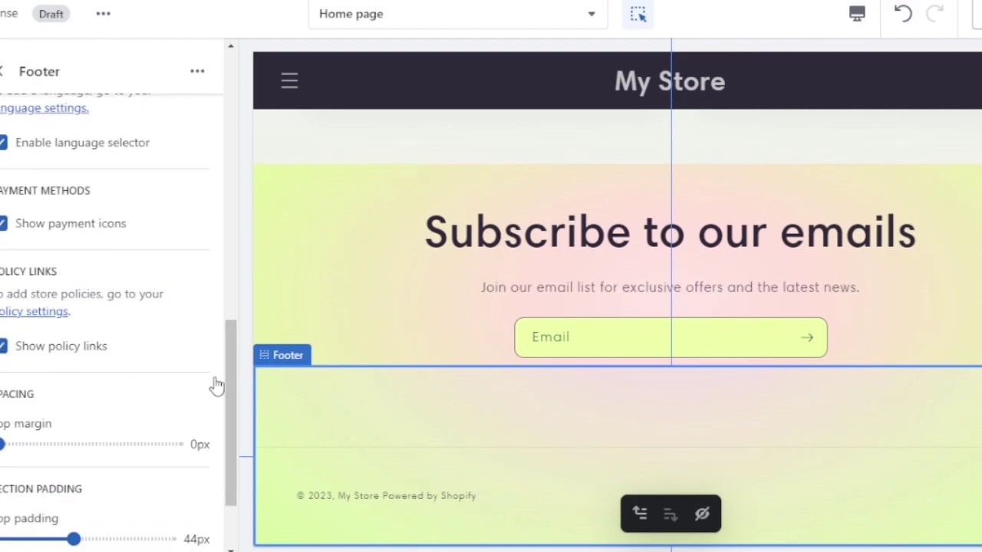
left_click_drag(234, 377, 236, 429)
left_click_drag(233, 491, 230, 207)
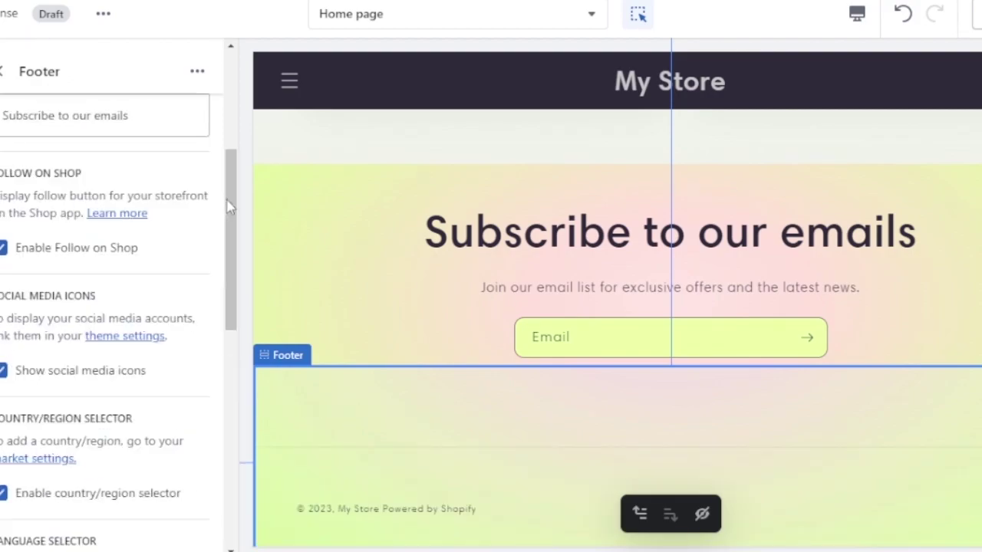
left_click(233, 69)
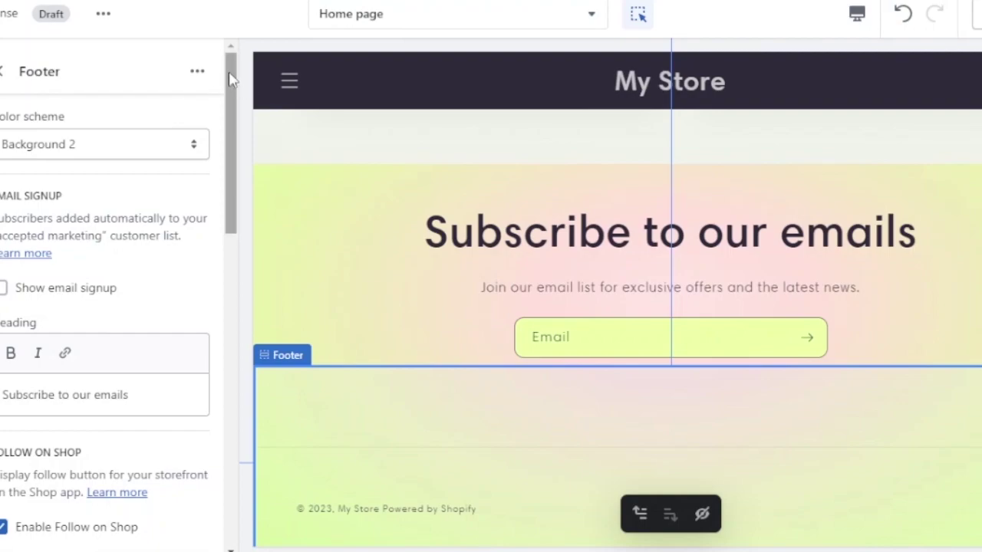
Select the header in the store preview and look over the customized home page up to its beginning
left_click(292, 82)
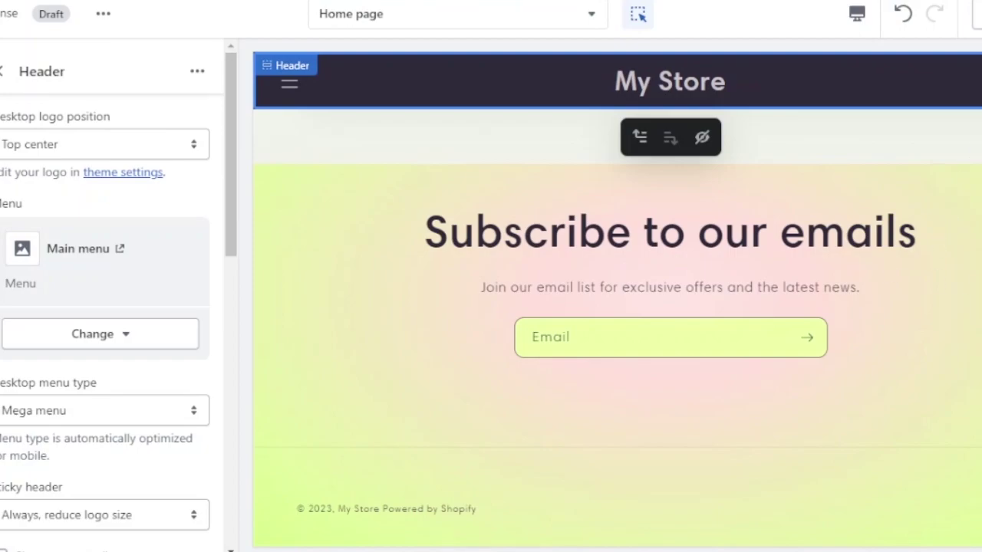
scroll(613, 307, "up", 10)
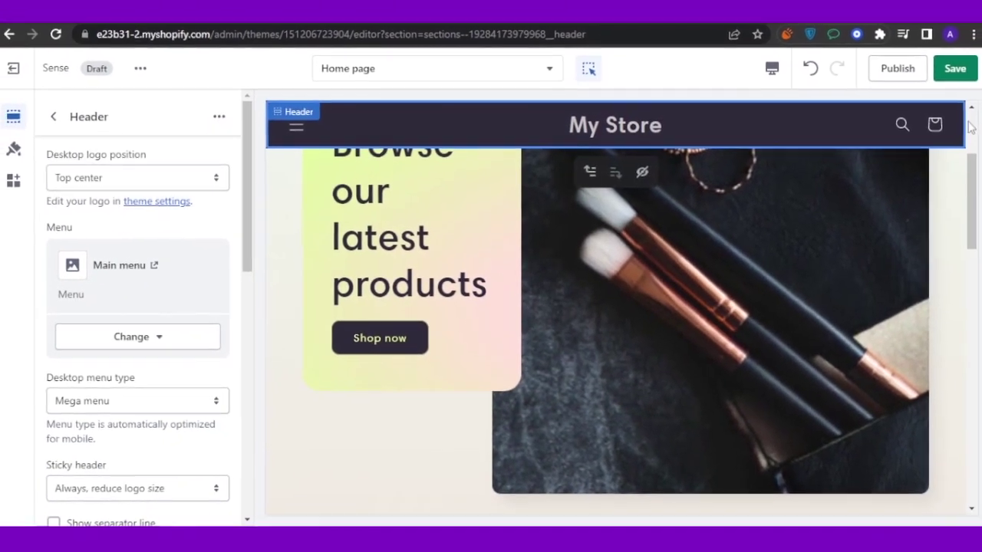
scroll(614, 307, "up", 5)
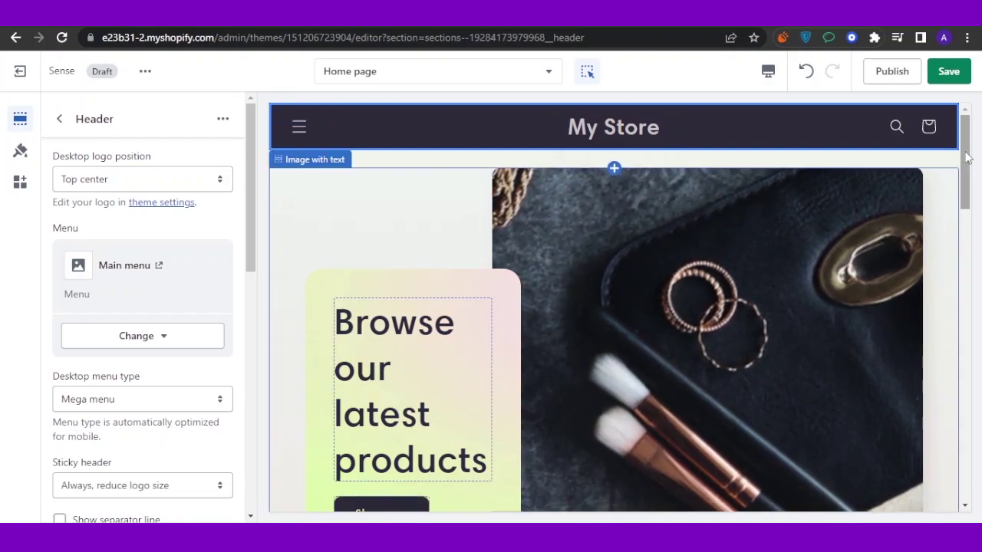
mouse_move(966, 157)
left_mouse_down()
mouse_move(964, 345)
mouse_move(965, 154)
left_mouse_up()
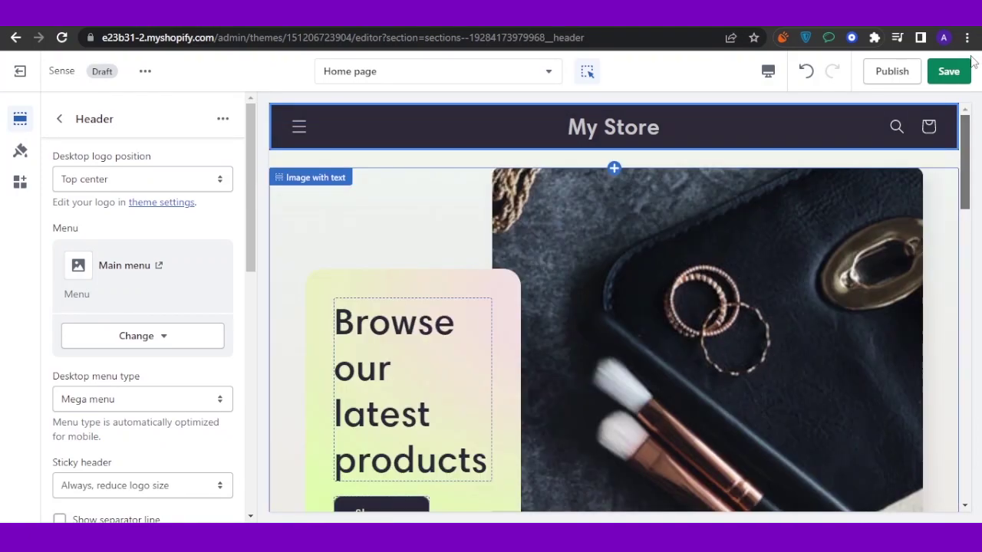